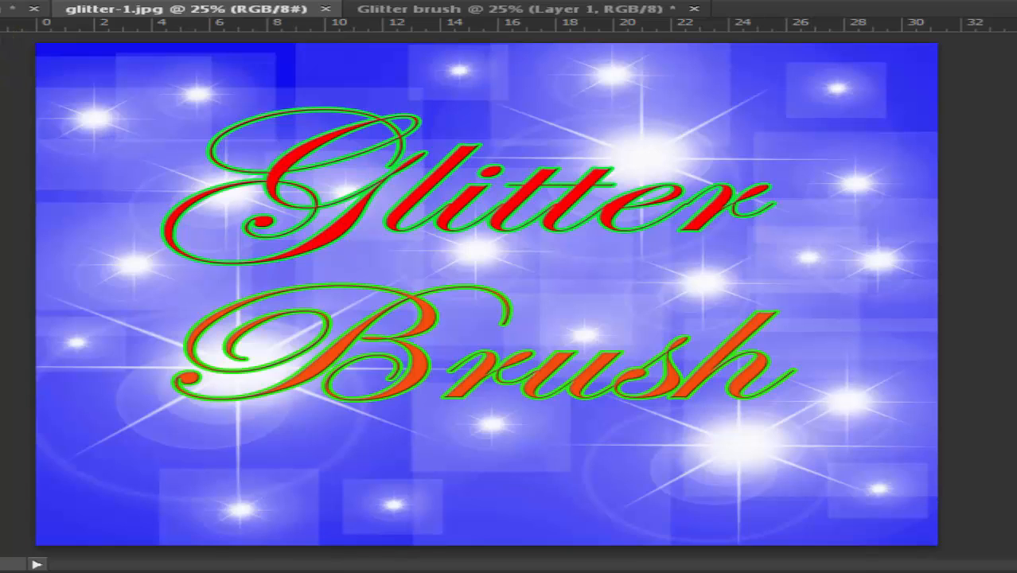
click(104, 9)
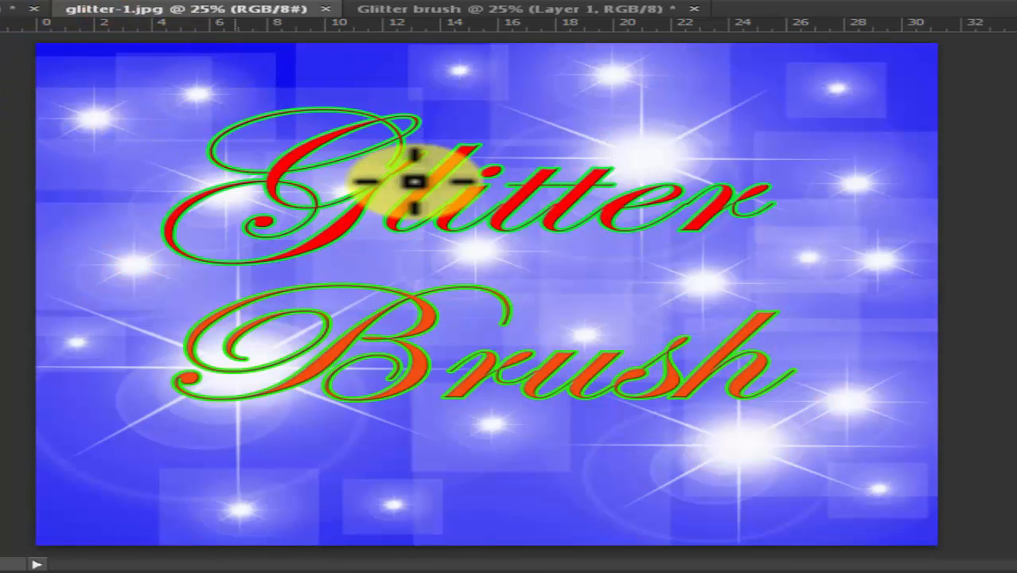
mouse_move(415, 170)
mouse_down()
mouse_move(586, 84)
mouse_move(495, 41)
mouse_move(487, 4)
mouse_move(685, 272)
mouse_move(123, 182)
mouse_up()
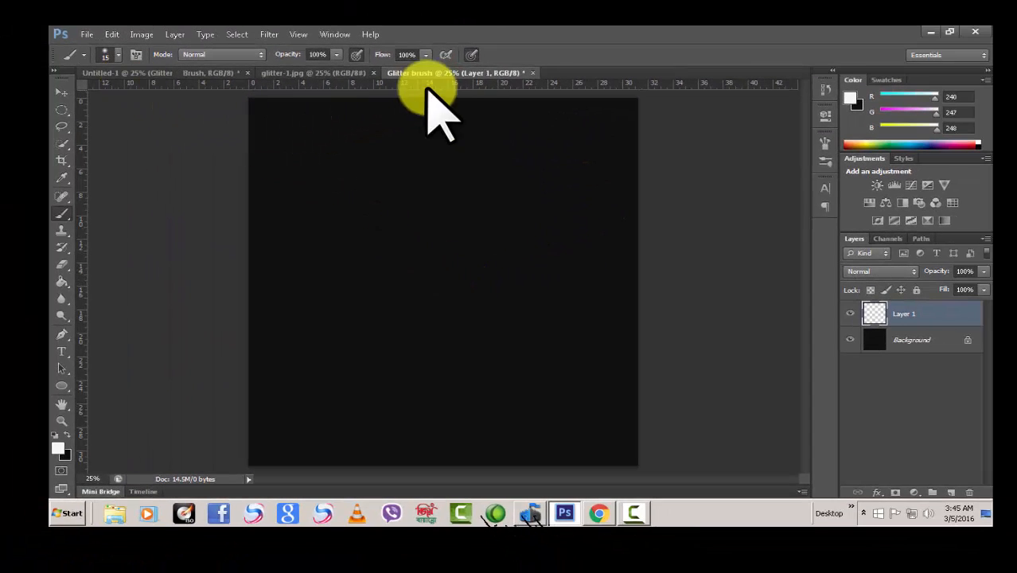
click(92, 34)
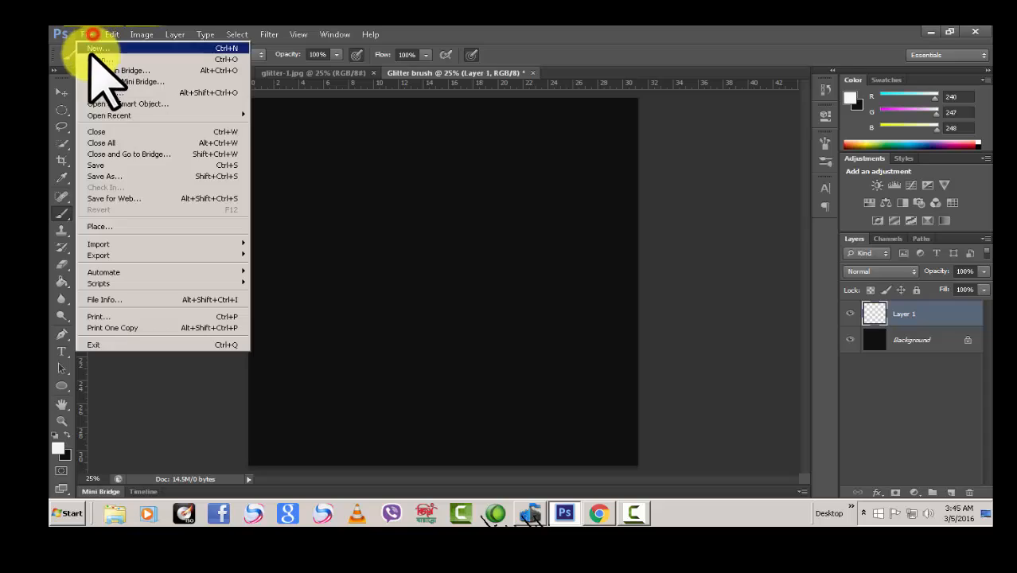
click(94, 48)
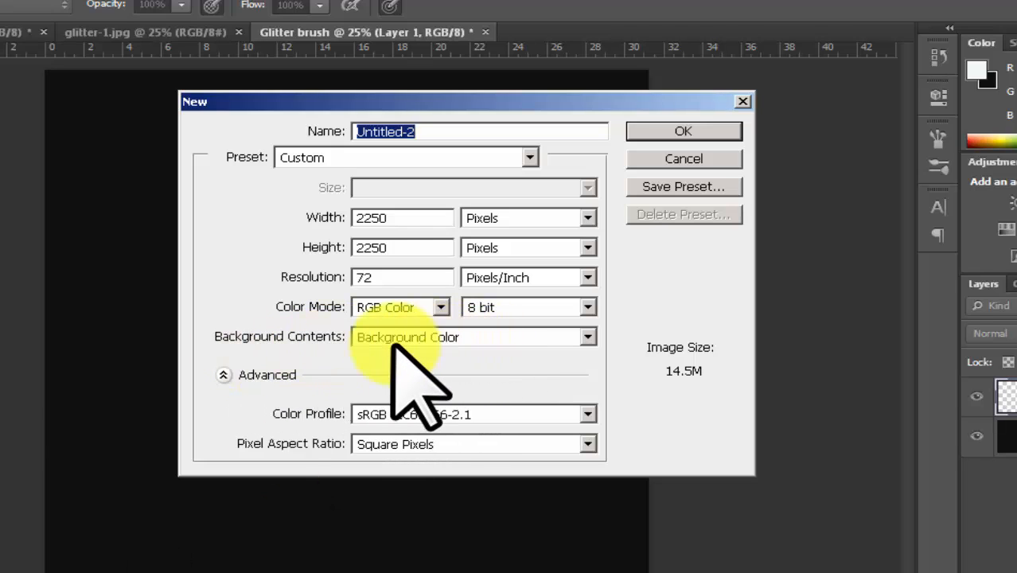
click(683, 129)
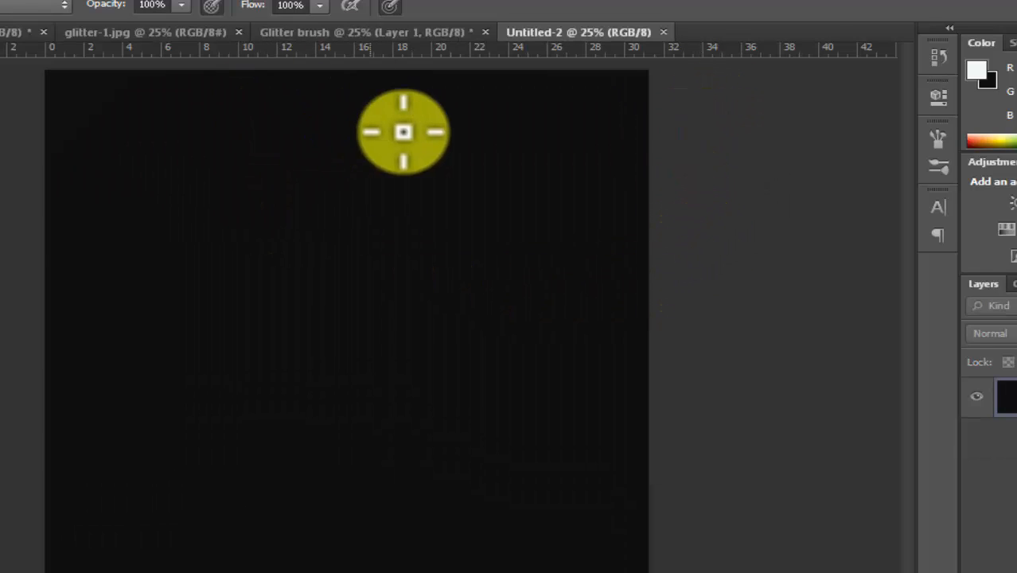
click(663, 32)
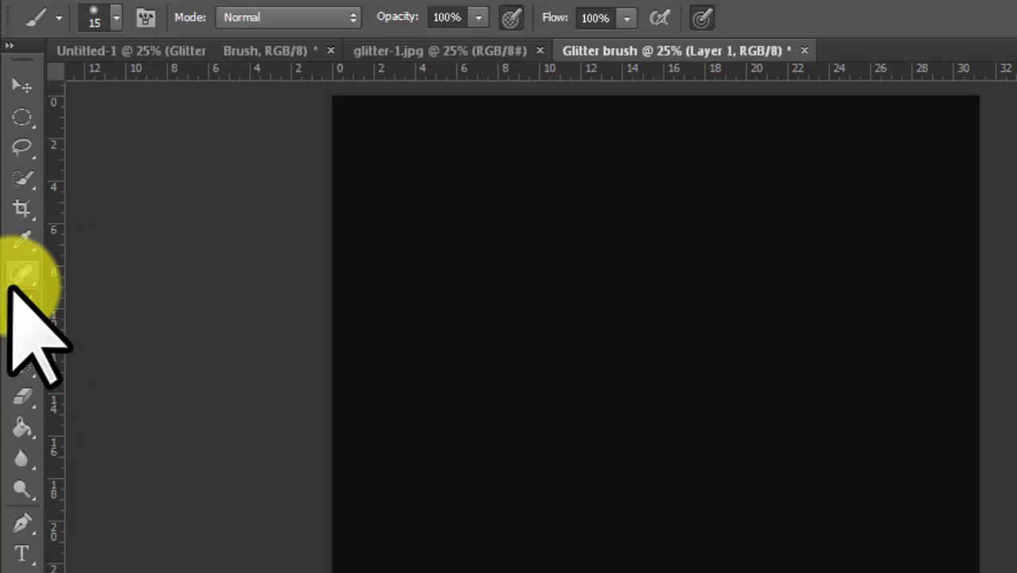
Draw a straight vertical path about 24 in long near the middle of the black canvas with the Pen tool.
click(114, 19)
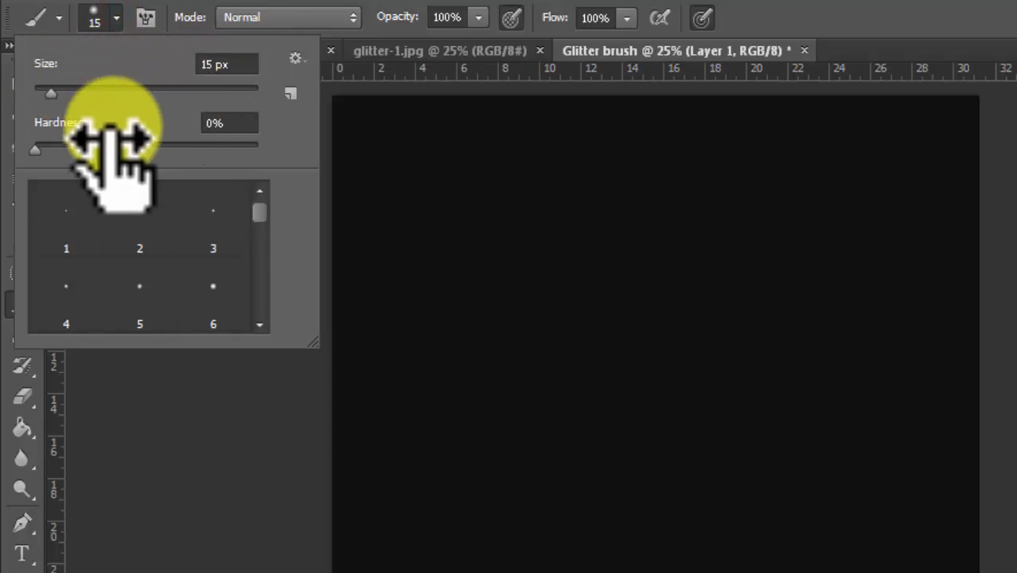
click(223, 454)
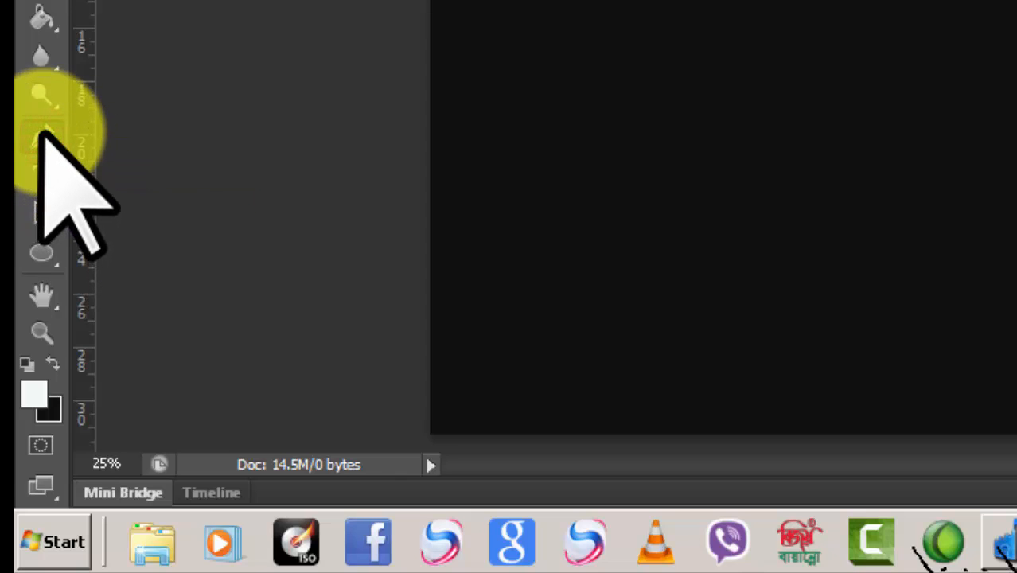
click(41, 137)
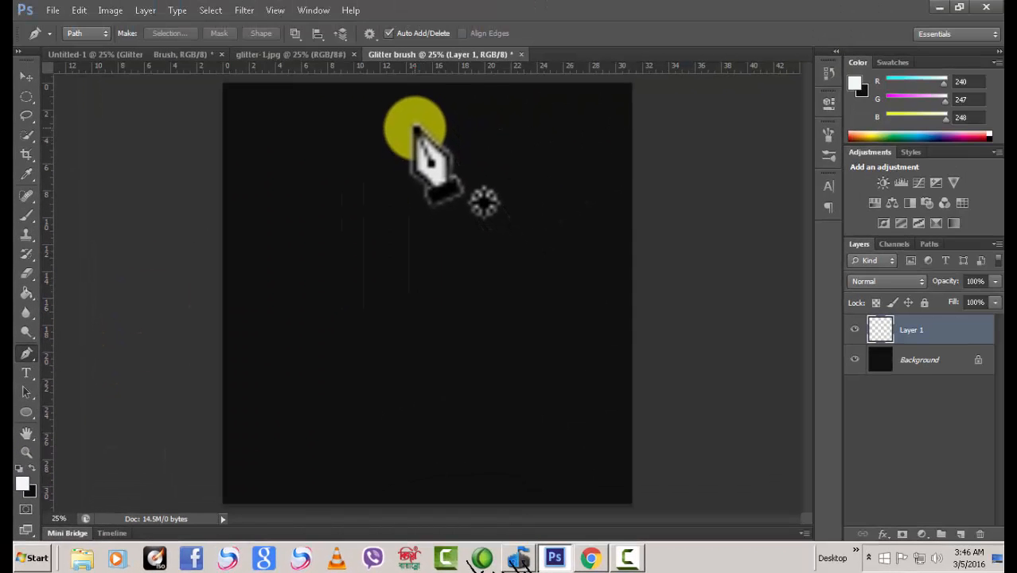
click(413, 127)
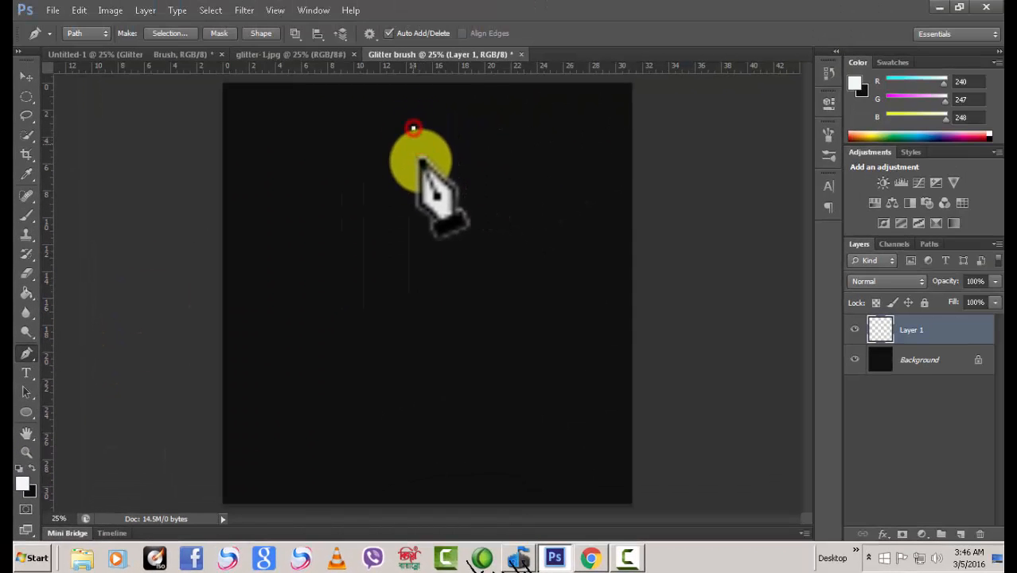
click(413, 445)
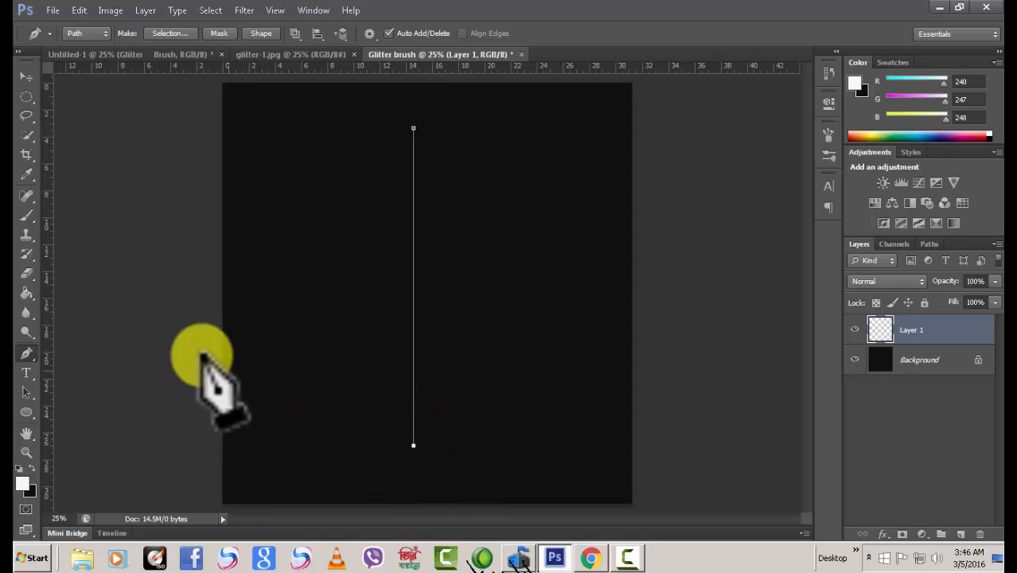
Stroke the vertical path with the Brush and Simulate Pressure on, and dismiss the path outline.
right_click(476, 240)
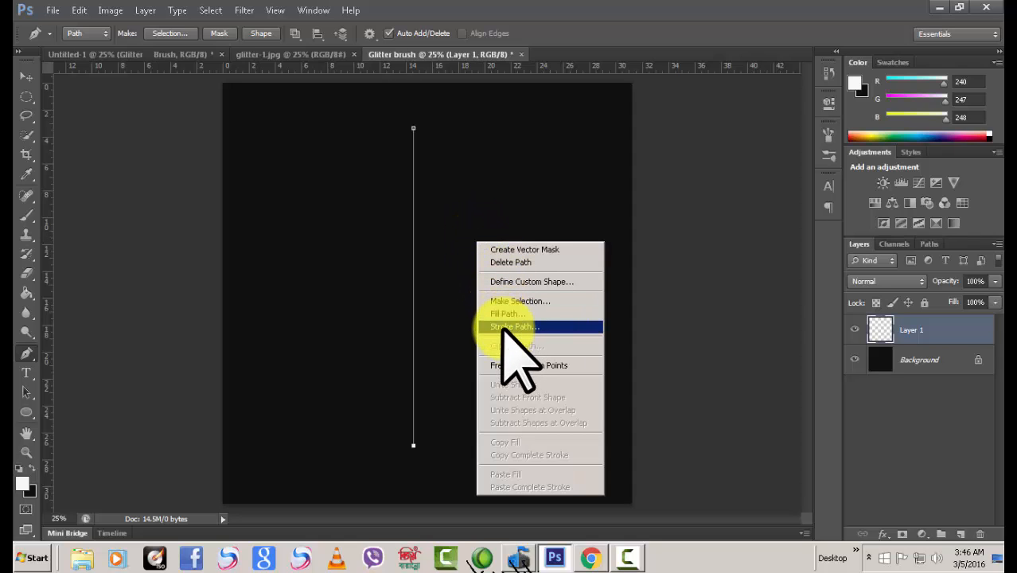
click(529, 333)
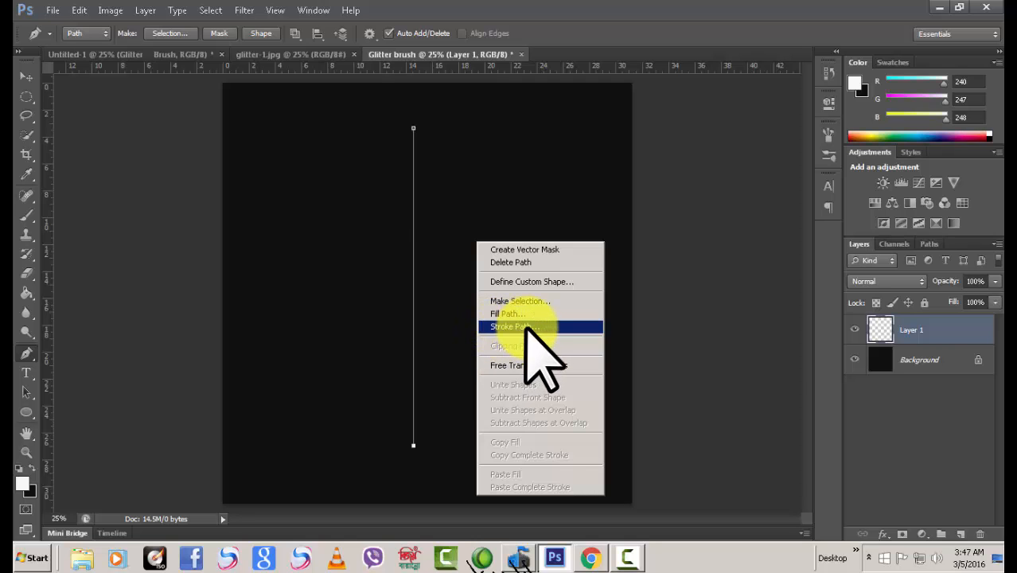
click(527, 328)
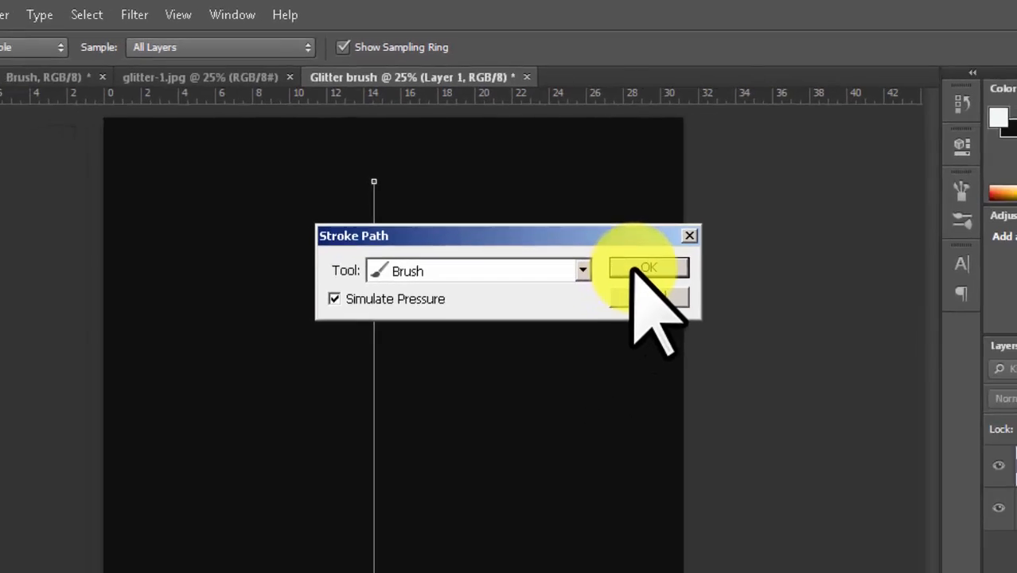
click(641, 268)
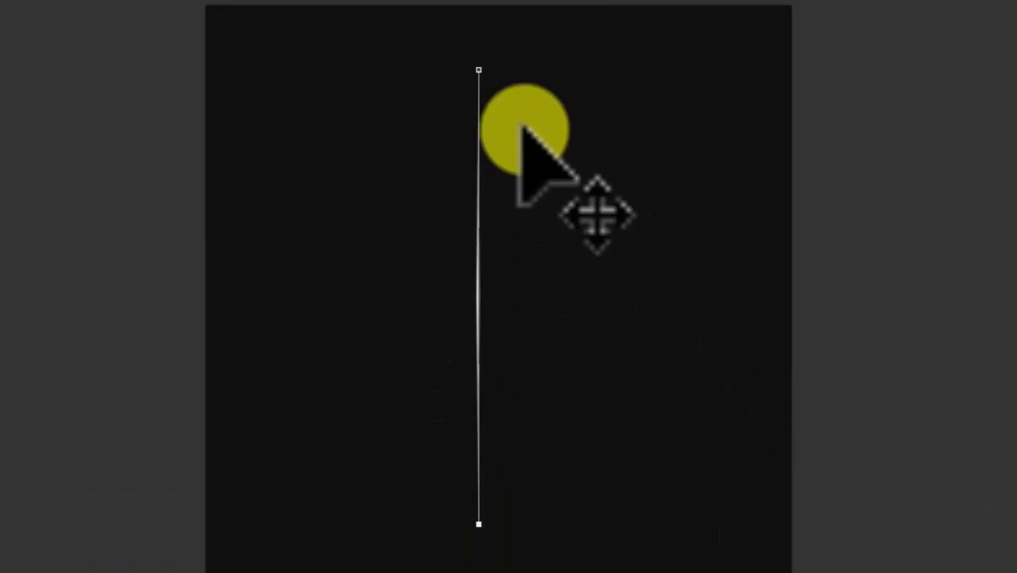
key(Return)
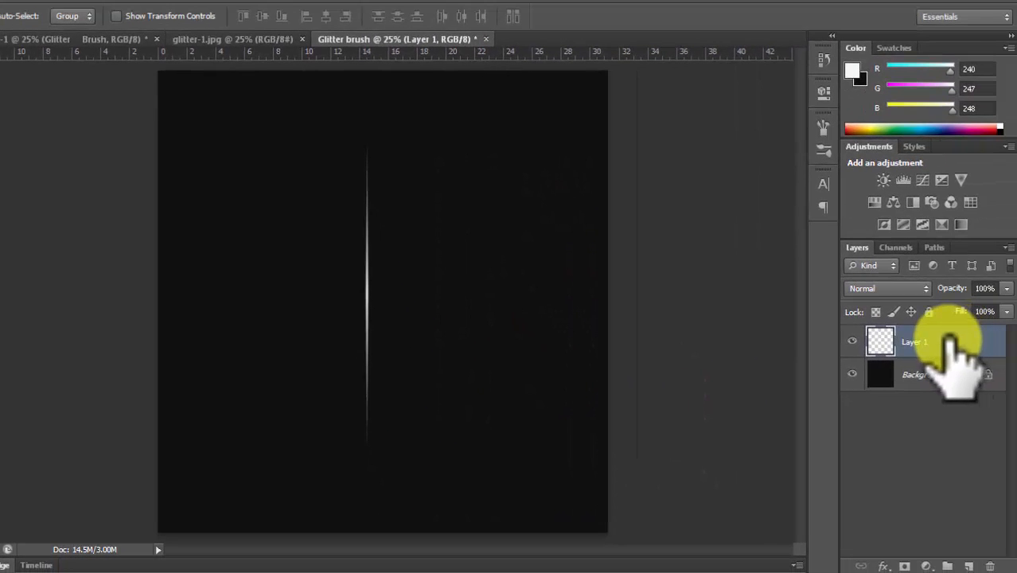
Duplicate Layer 1 and rotate the copy about 90° counter-clockwise around its centre to form a cross.
right_click(951, 338)
click(875, 154)
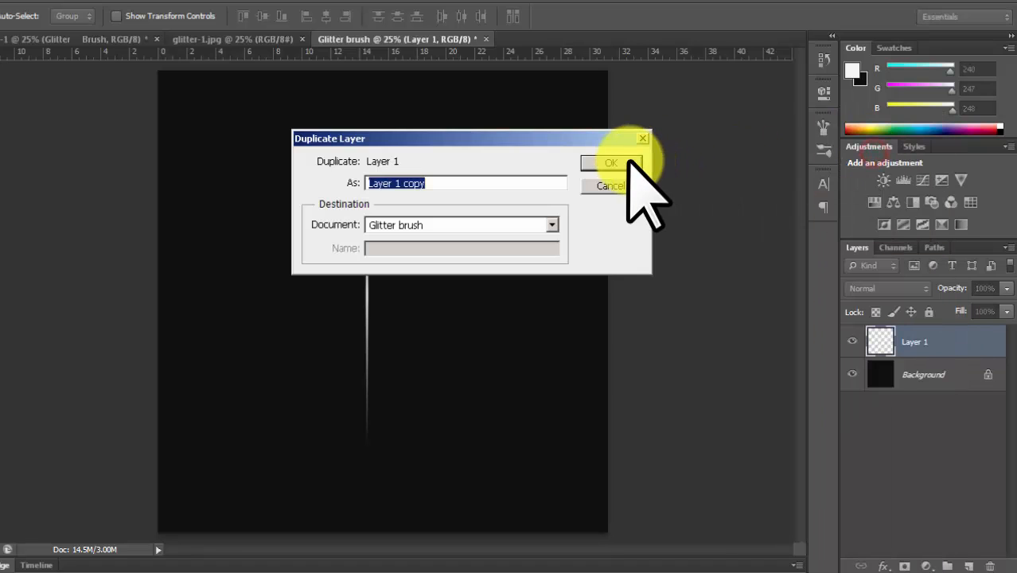
click(629, 162)
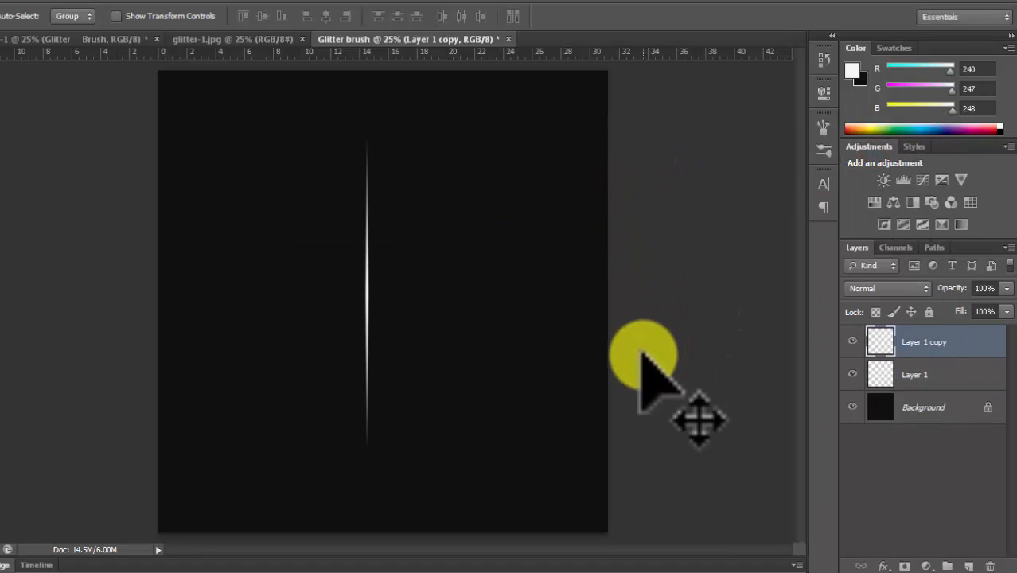
key(ctrl+t)
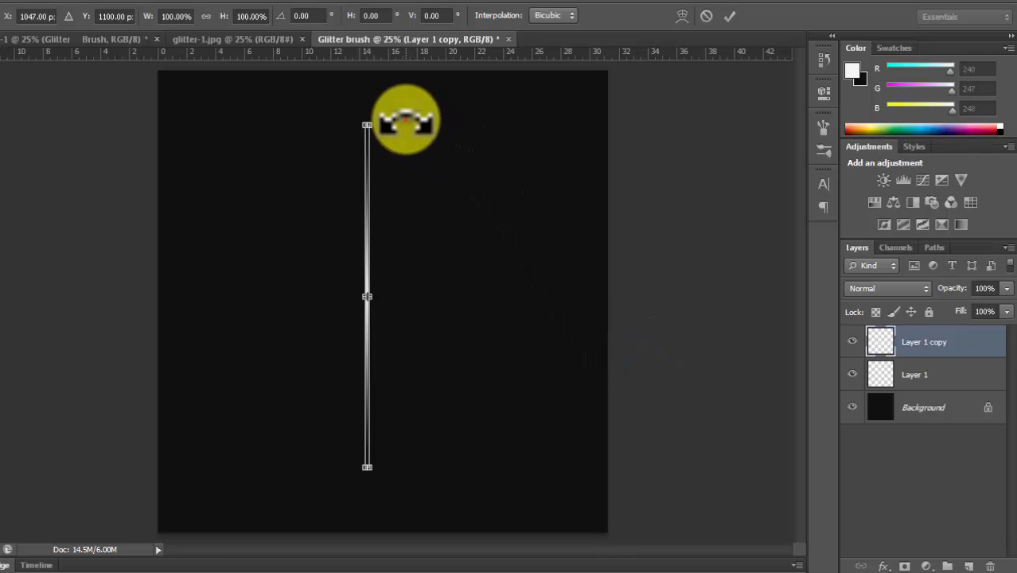
drag(406, 121, 259, 272)
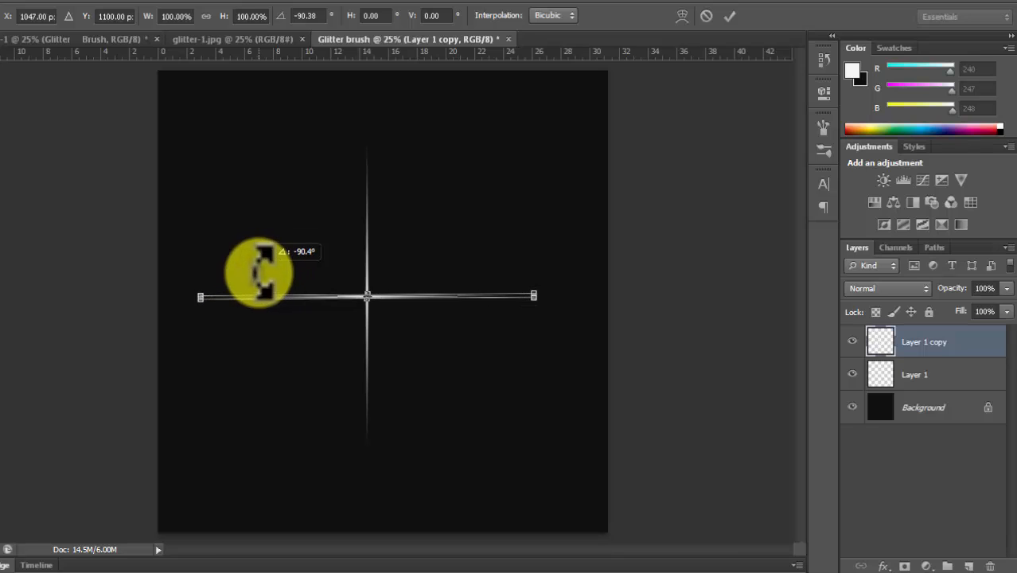
drag(258, 271, 260, 273)
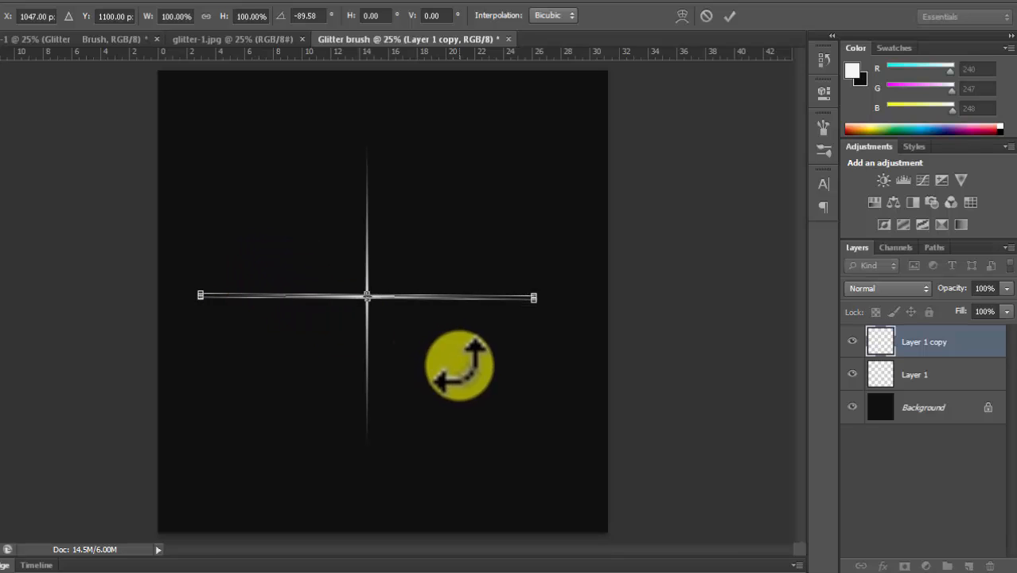
key(Return)
Duplicate the horizontal ray's layer, scale the copy to about 76% and rotate it about 44° counter-clockwise into a diagonal ray.
right_click(953, 333)
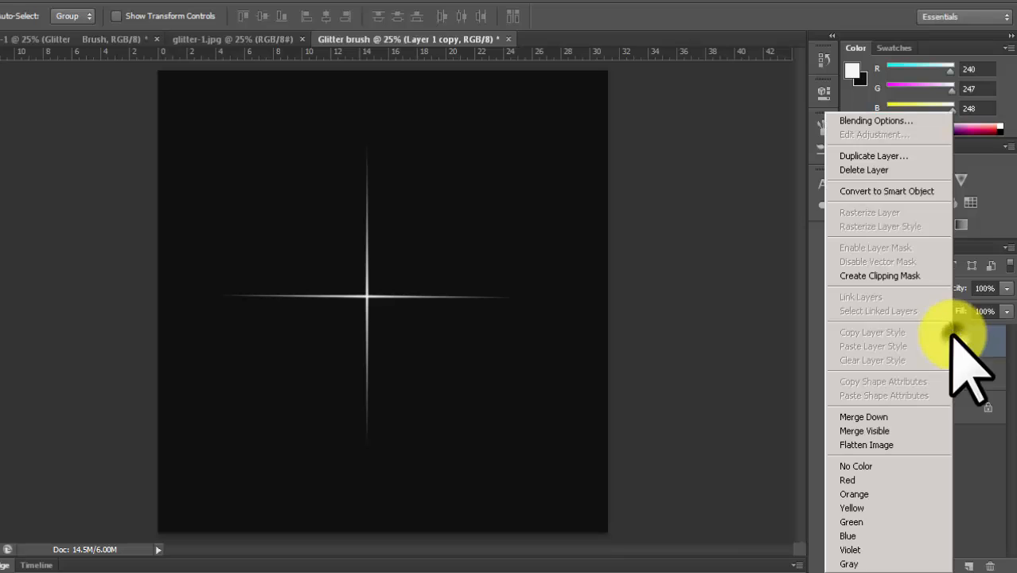
click(867, 156)
click(628, 164)
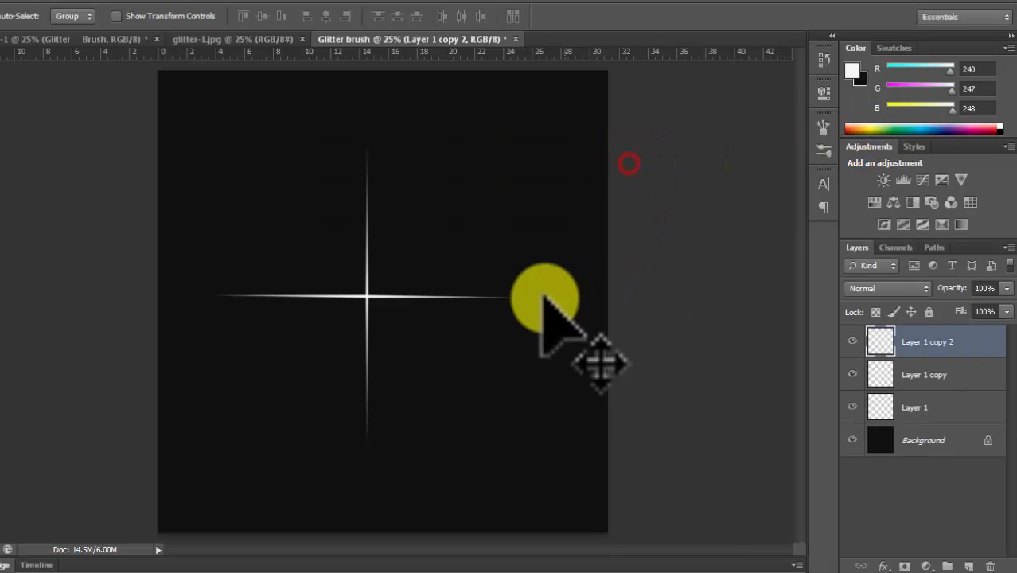
drag(542, 297, 494, 341)
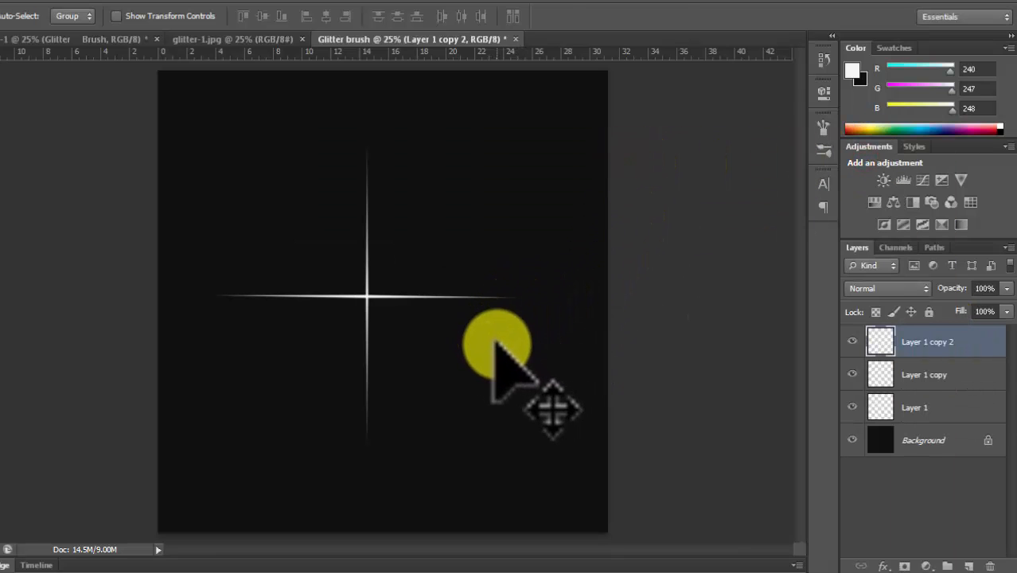
key(ctrl+t)
drag(557, 301, 475, 195)
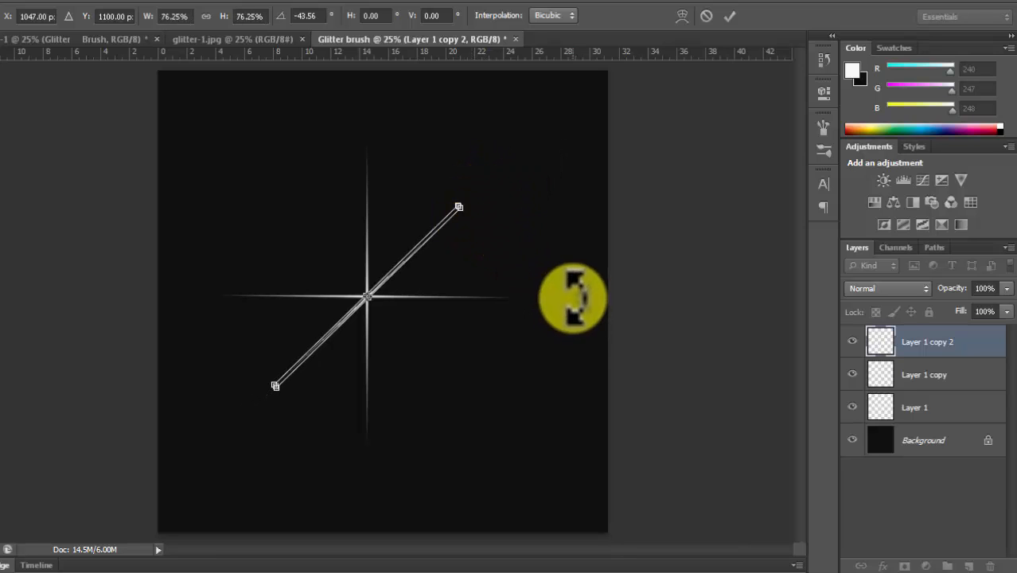
key(Return)
Duplicate the diagonal ray's layer and rotate the copy onto the opposite diagonal to complete an eight-pointed star.
right_click(972, 341)
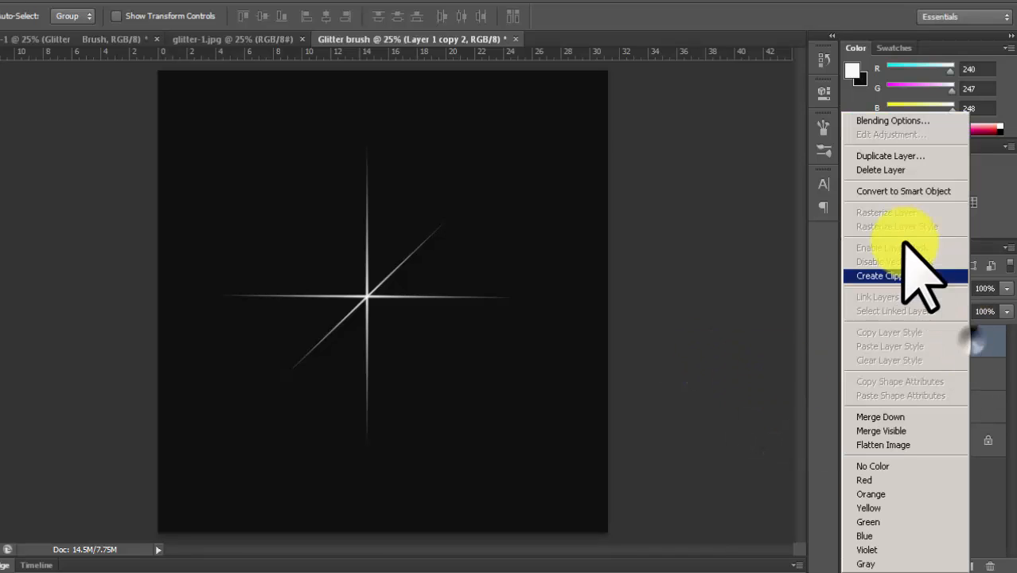
click(869, 156)
click(614, 163)
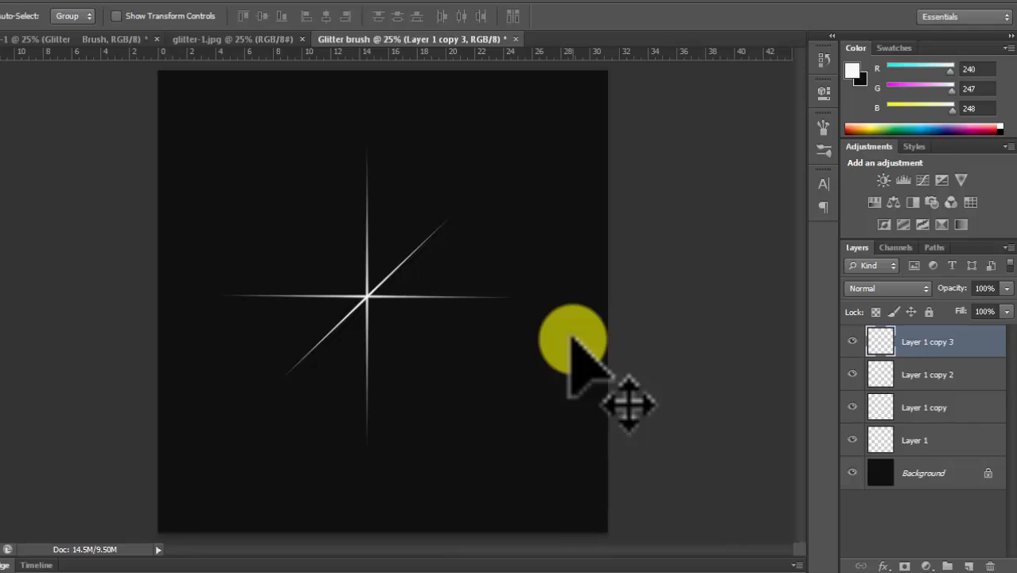
key(ctrl+t)
drag(486, 195, 280, 202)
key(Return)
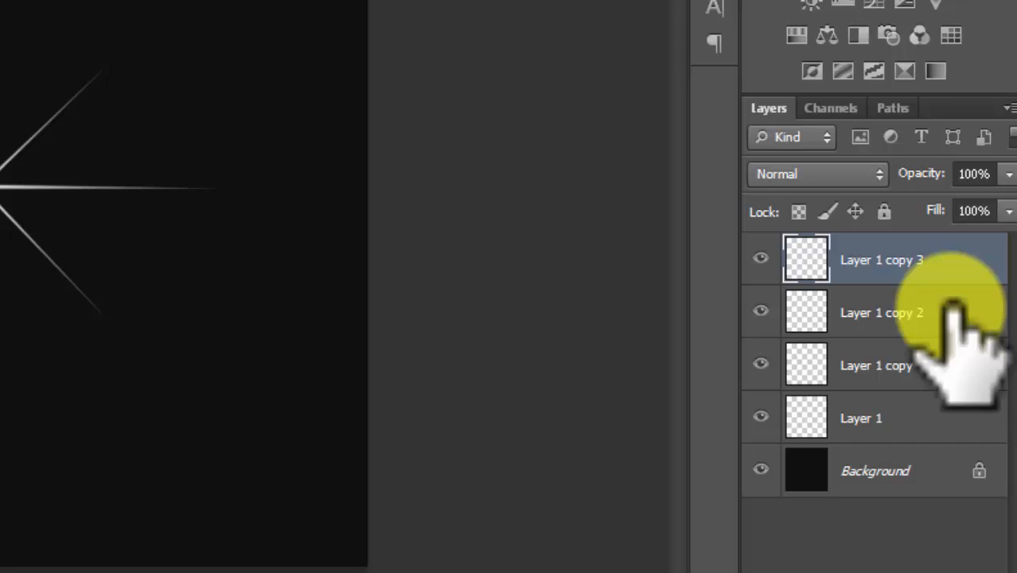
Select all four ray layers together and move the star to the horizontal centre of the canvas, slightly above the middle.
shift+click(943, 358)
shift+click(944, 422)
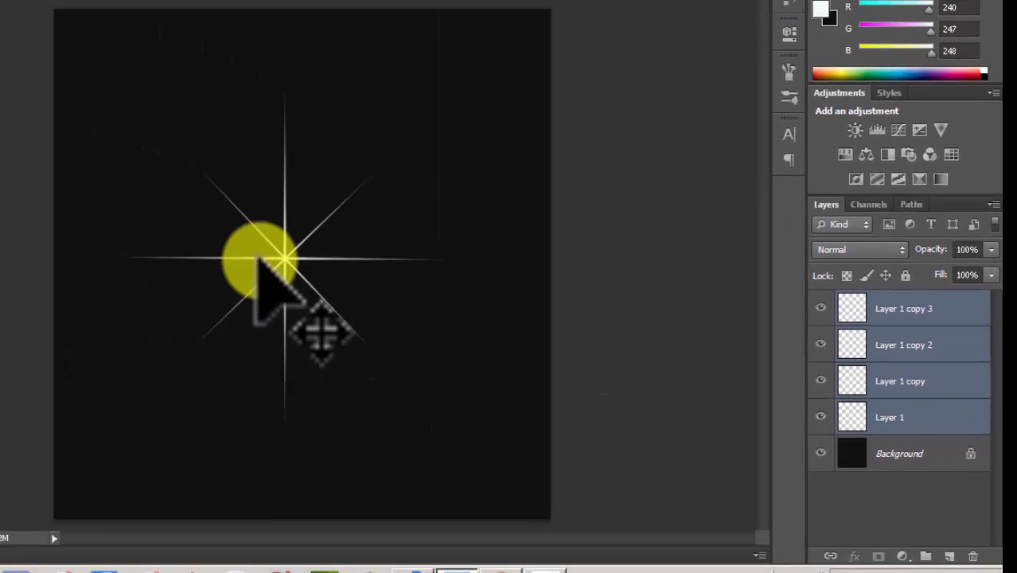
drag(421, 286, 437, 258)
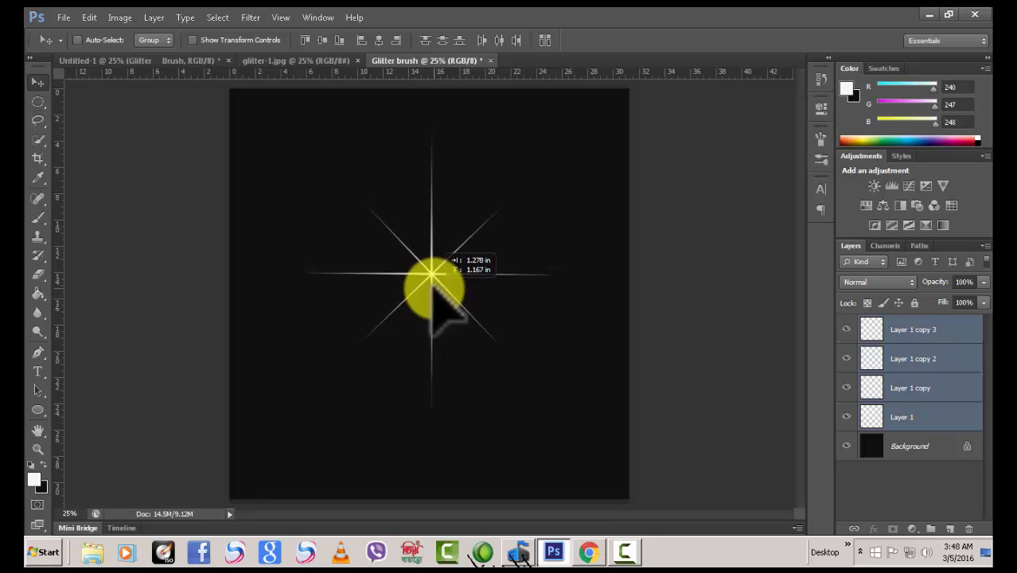
drag(446, 294, 429, 282)
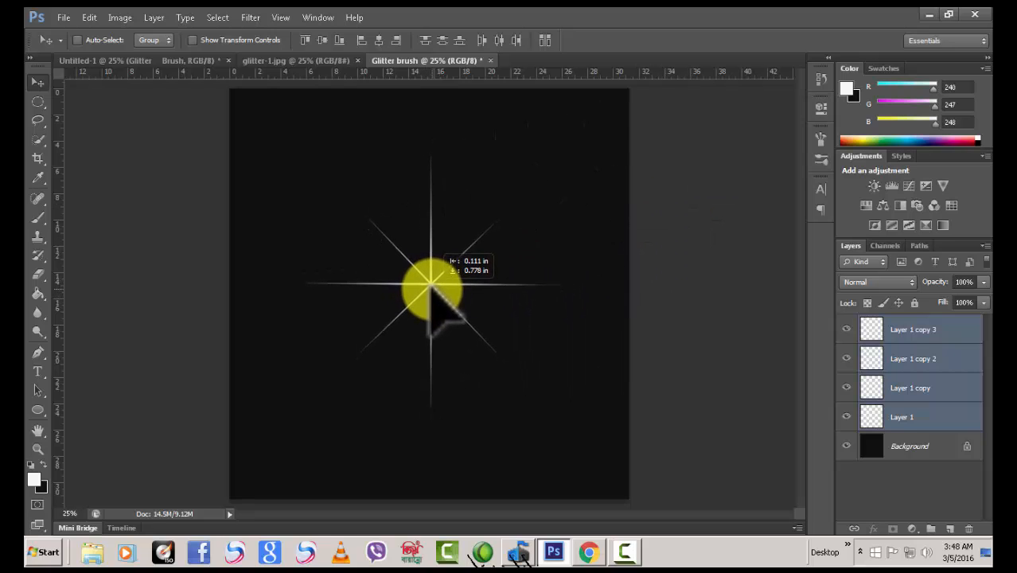
drag(430, 276, 431, 277)
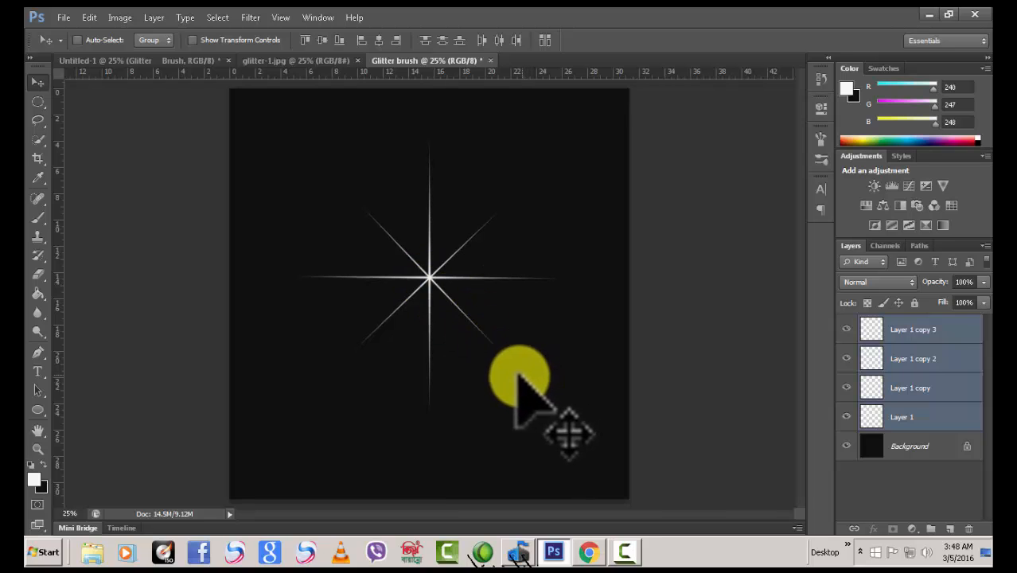
Add an empty layer above all the star's ray layers and activate the Brush tool.
click(851, 487)
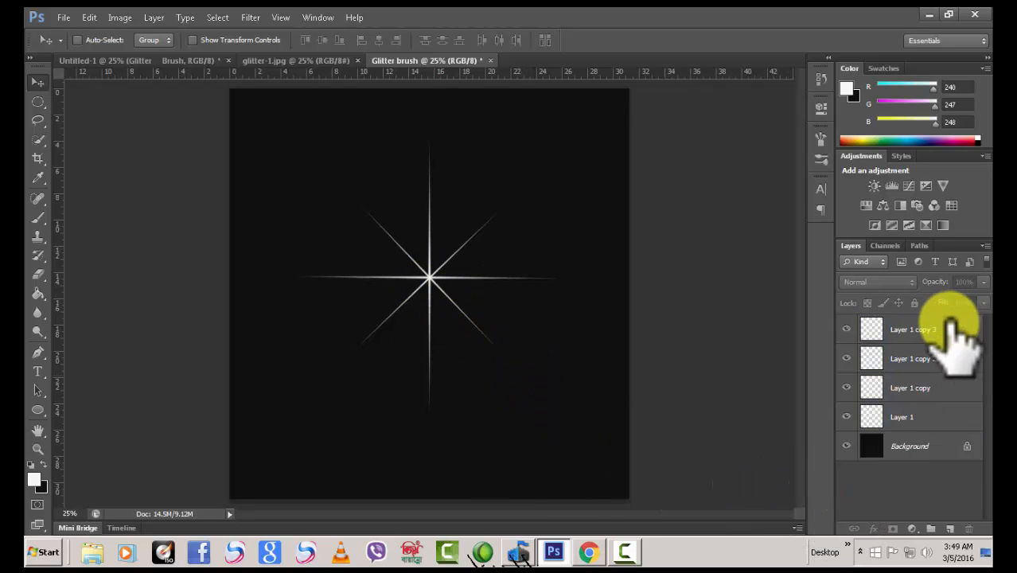
click(949, 529)
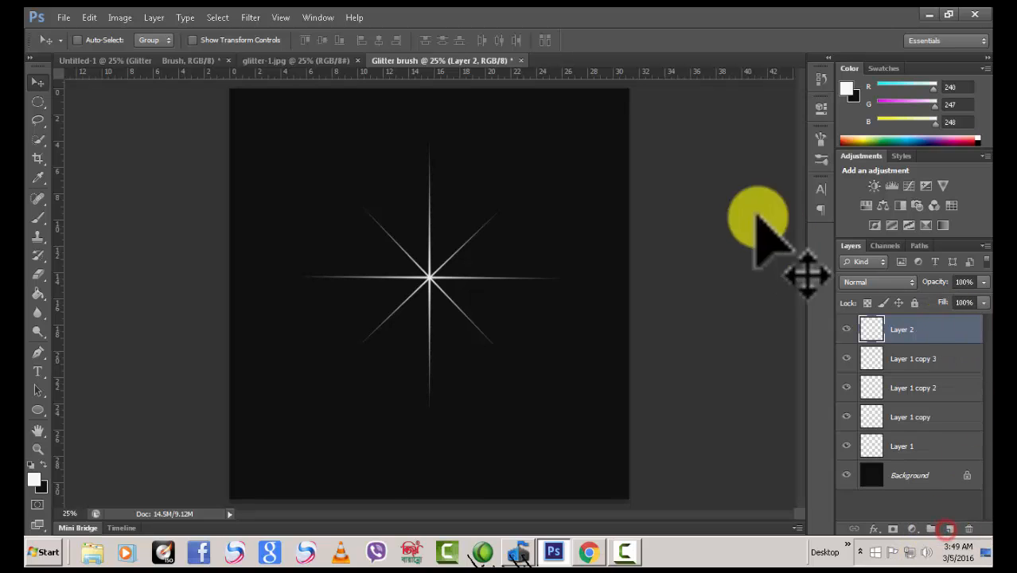
click(37, 218)
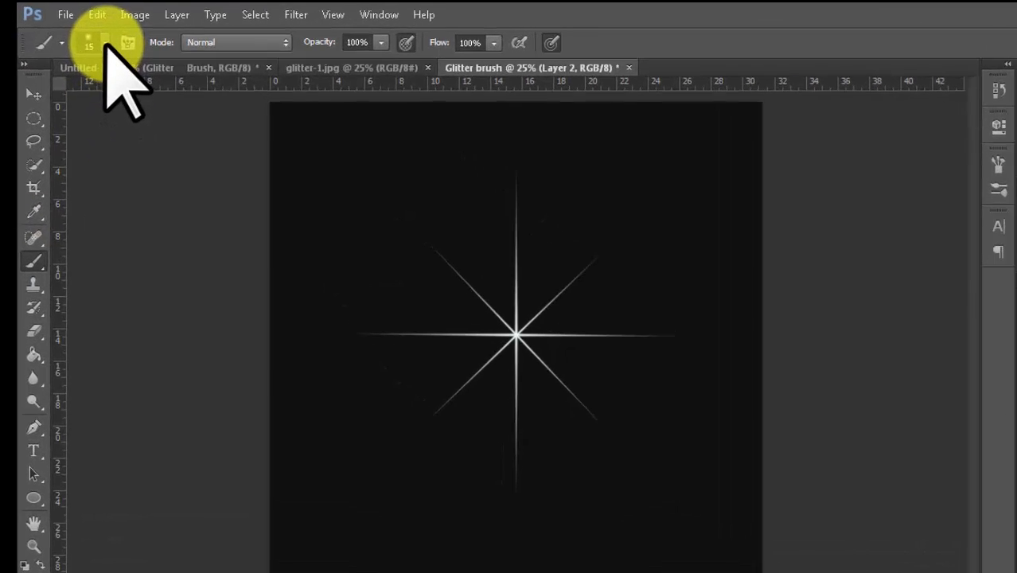
Set the soft round brush to 1057 px and paint one white glow dab over the star's centre.
click(105, 43)
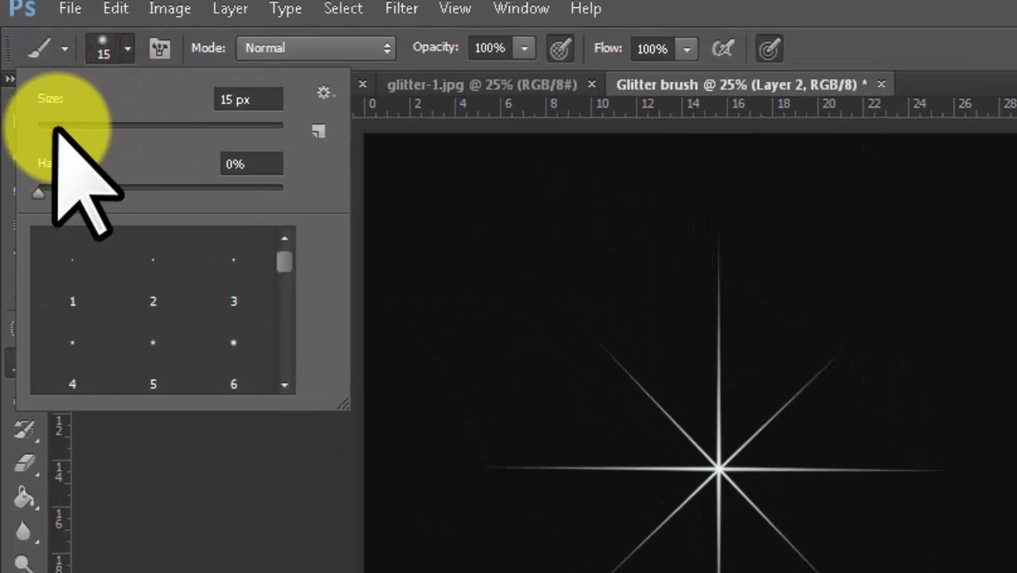
mouse_move(283, 257)
mouse_down()
mouse_move(282, 326)
mouse_move(280, 262)
mouse_move(280, 285)
mouse_up()
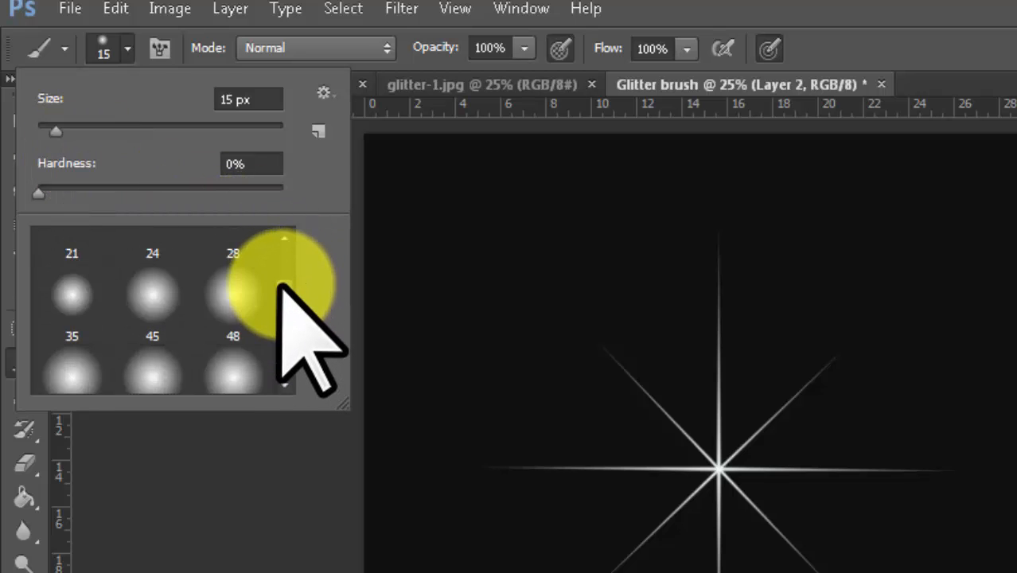
scroll(281, 285, down, 2)
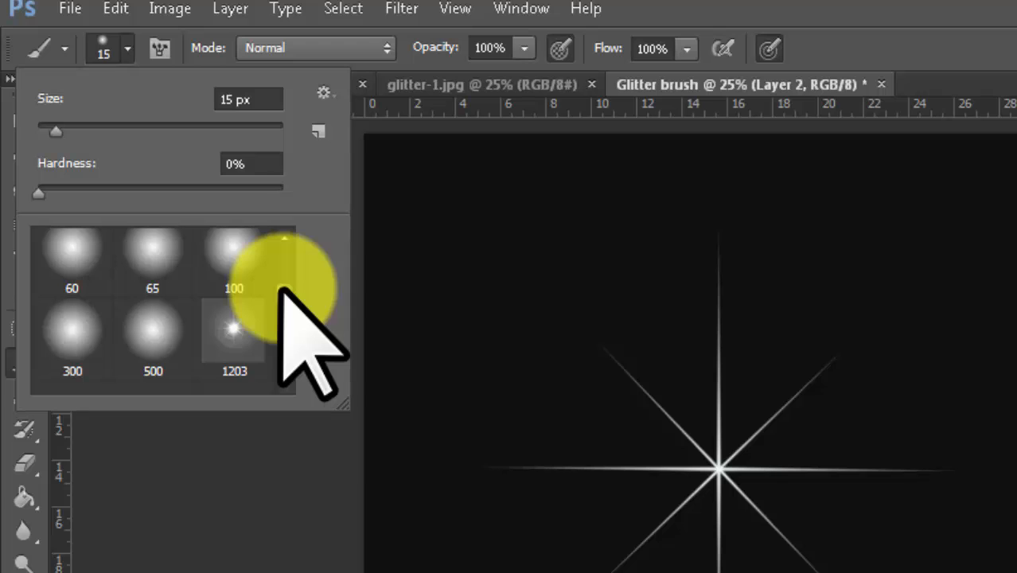
scroll(281, 284, down, 1)
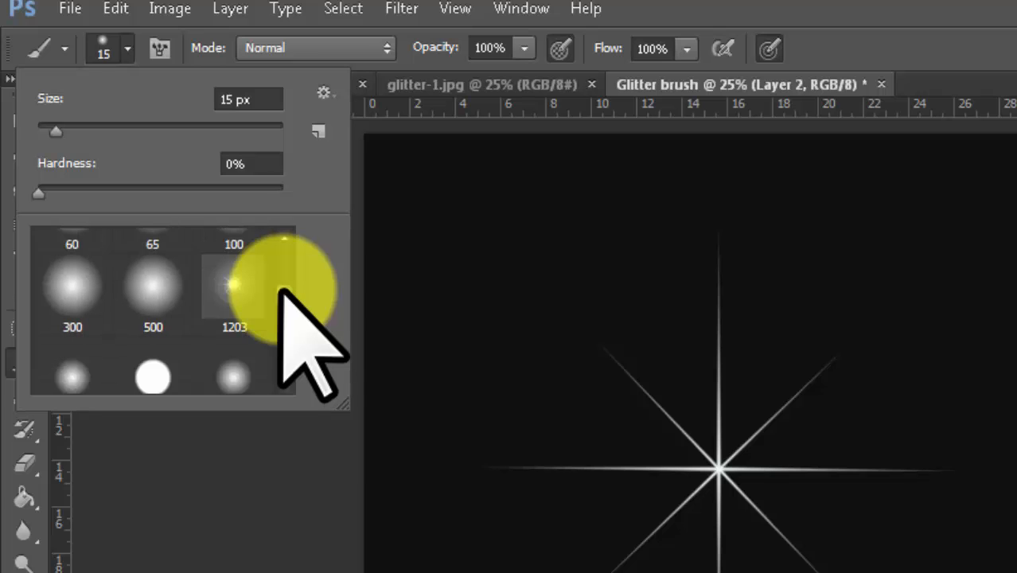
drag(280, 288, 280, 265)
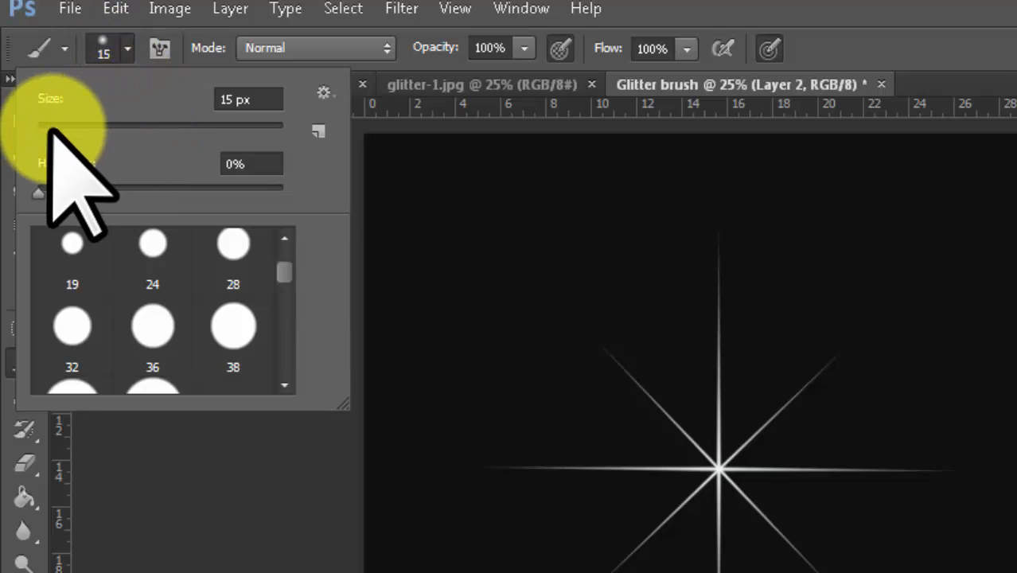
mouse_move(49, 127)
mouse_down()
mouse_move(260, 132)
mouse_move(259, 141)
mouse_up()
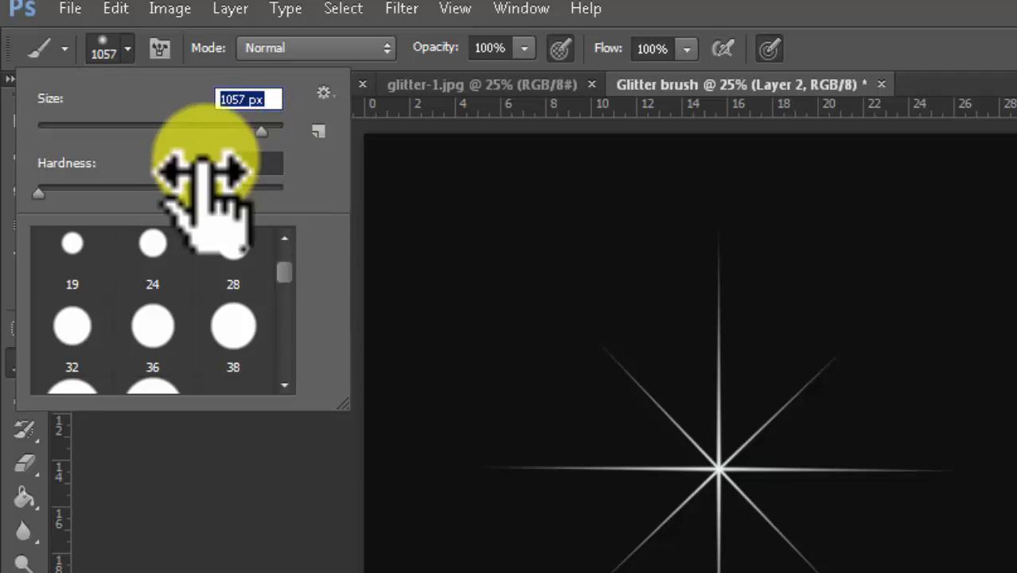
click(245, 99)
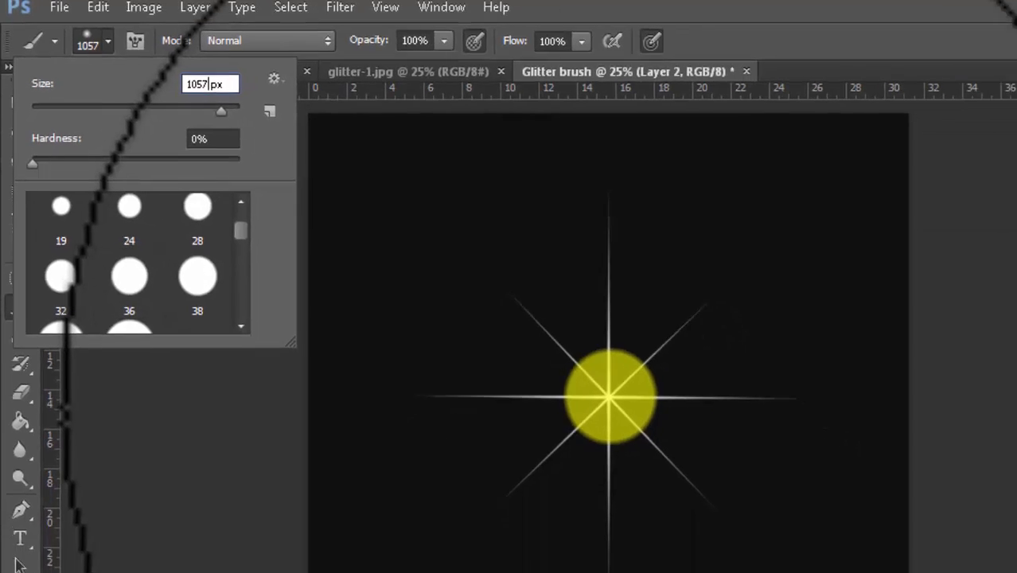
click(720, 468)
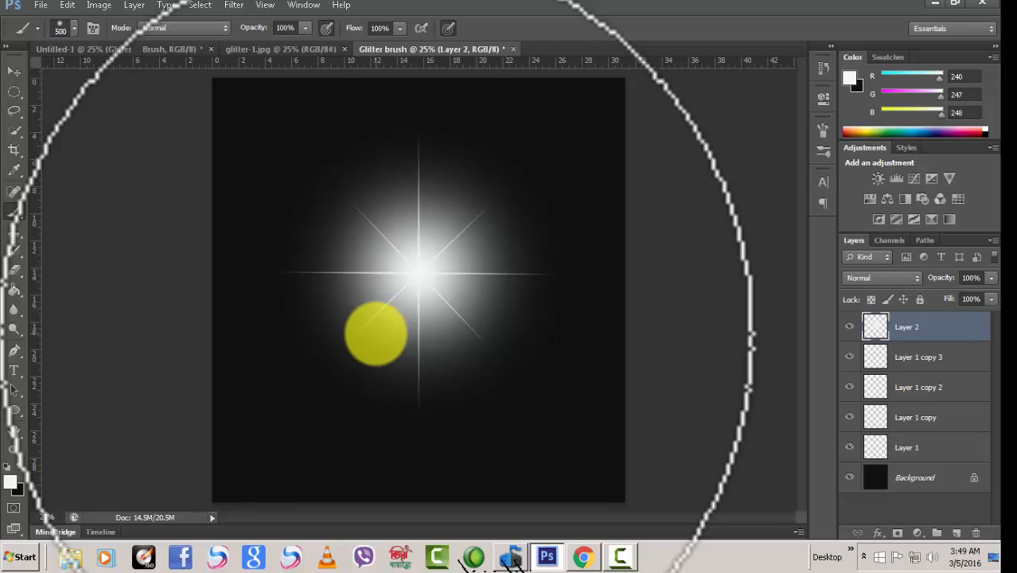
Brighten the glow with dabs on the star's centre, using brush sizes of 700 px and 300 px.
key(bracketleft)
key(bracketleft)
key(bracketleft)
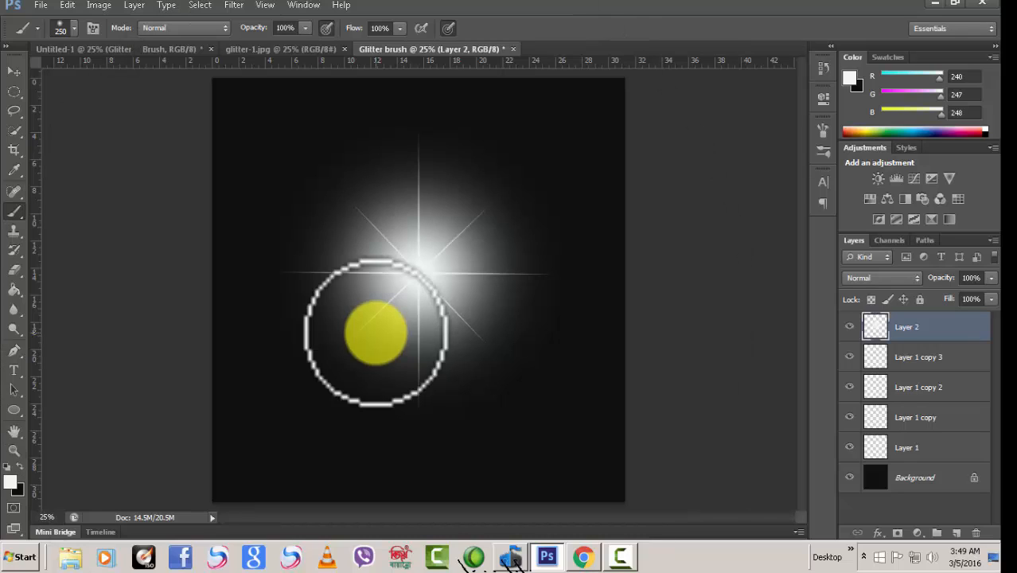
key(bracketright)
key(bracketright)
key(bracketright)
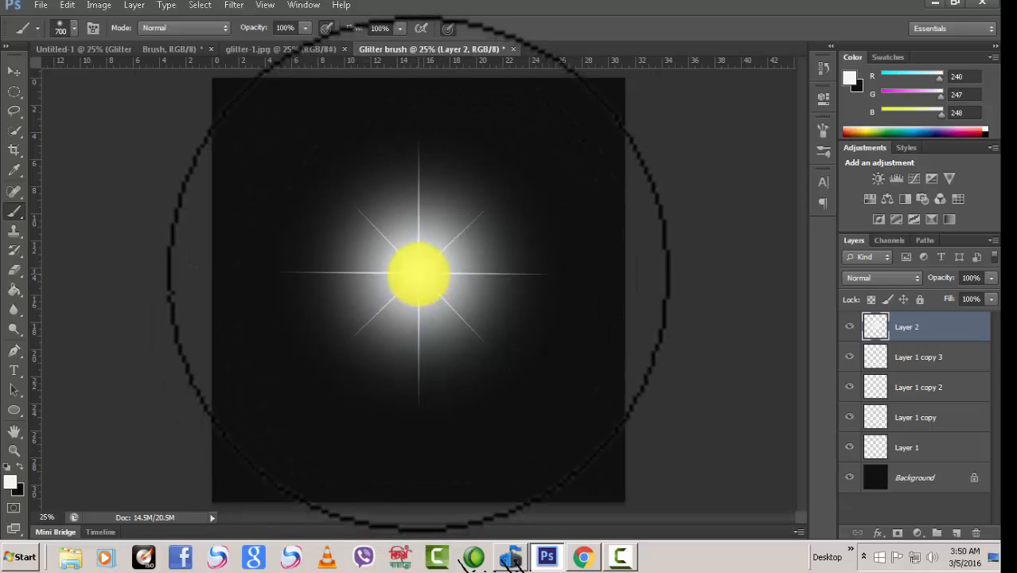
click(419, 273)
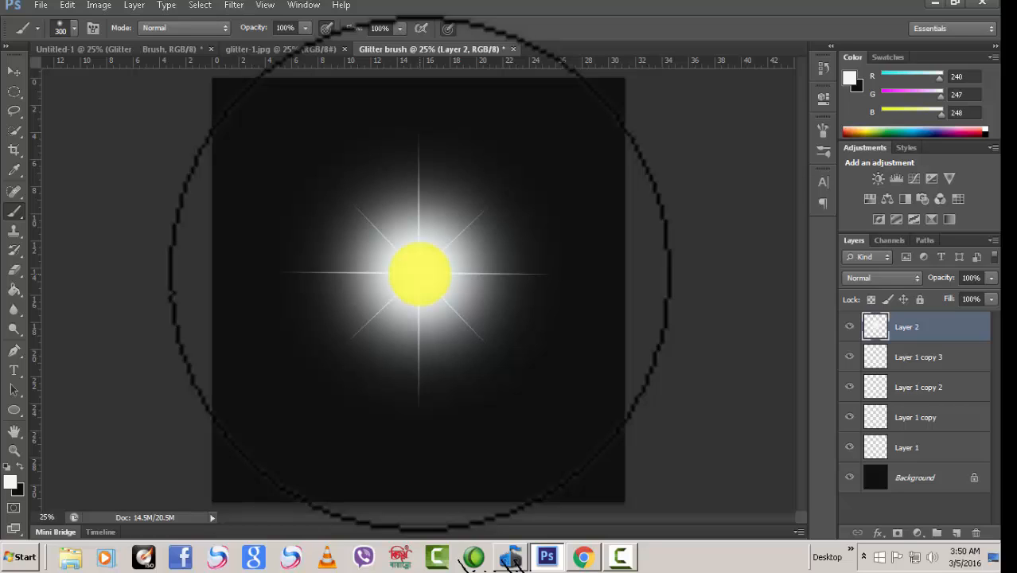
click(420, 274)
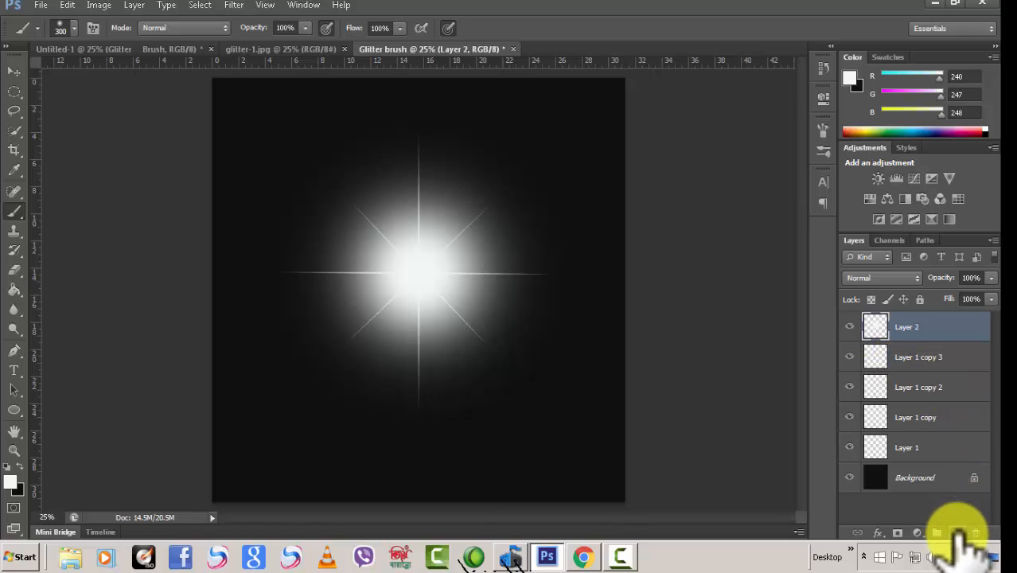
Add a new layer on top and fill it with near-black using the Paint Bucket.
click(957, 533)
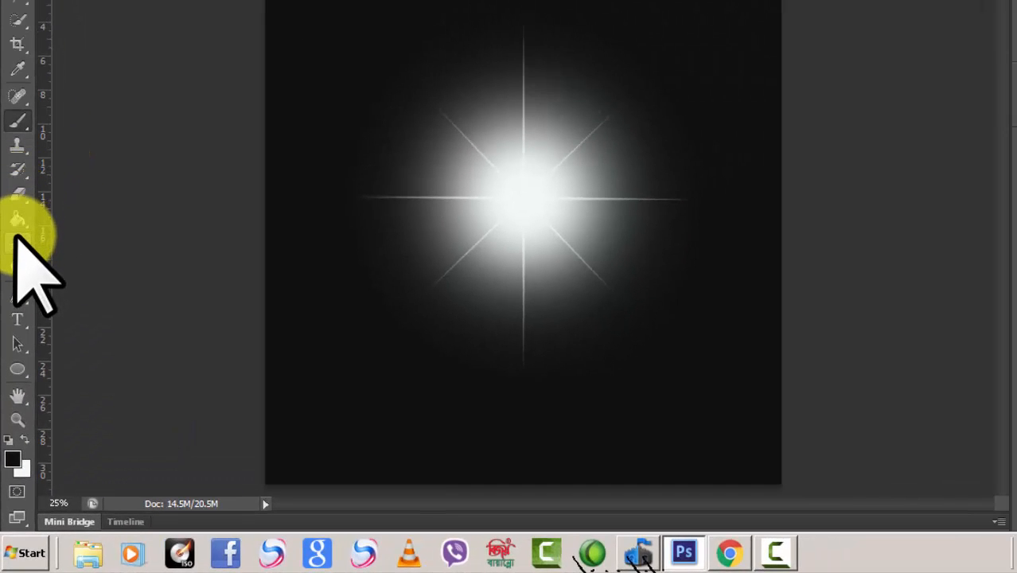
click(19, 218)
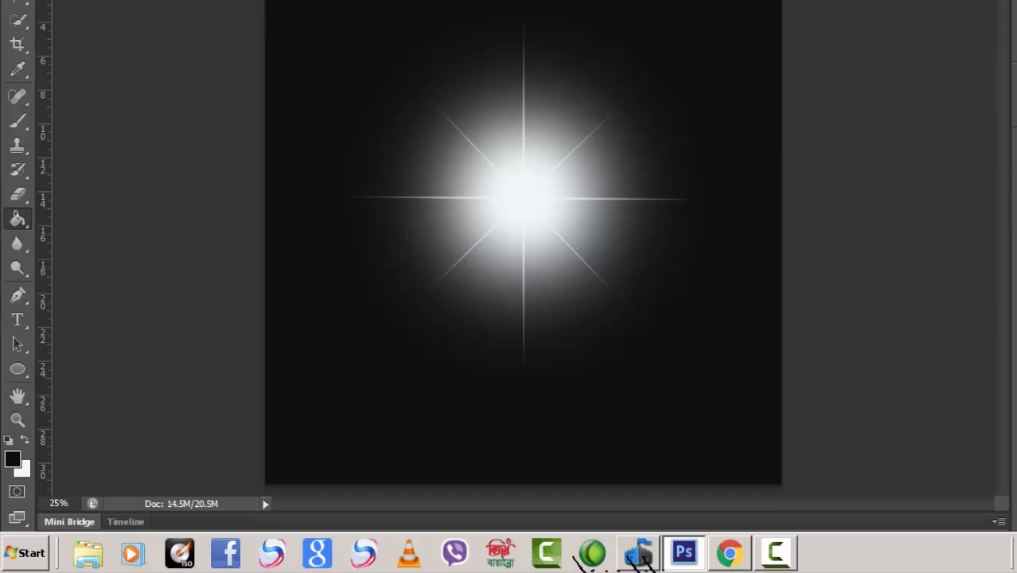
click(504, 172)
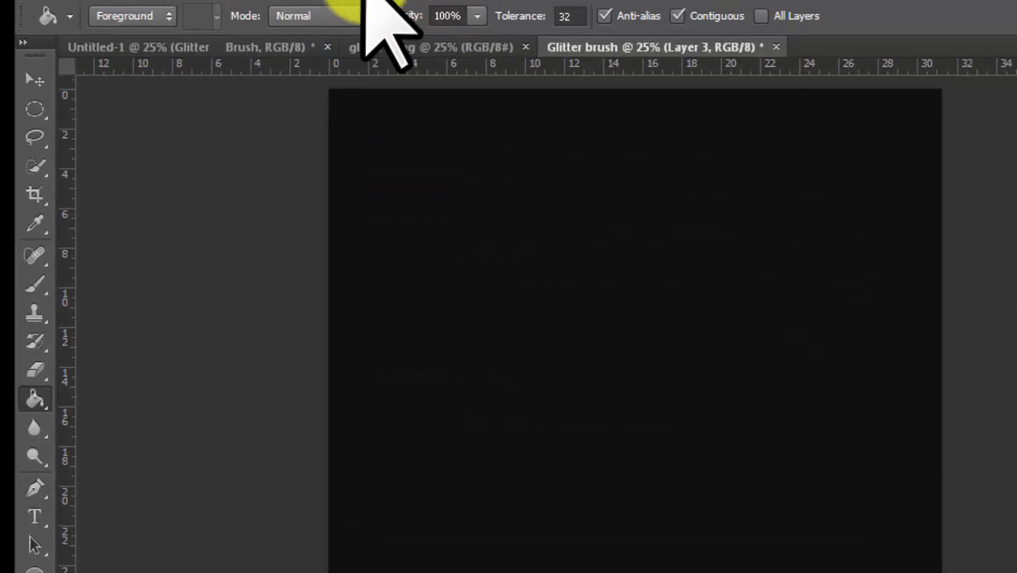
Try a Lens Flare at 110% brightness with the 50-300mm Zoom lens on the black layer, and undo it.
click(390, 32)
mouse_move(436, 326)
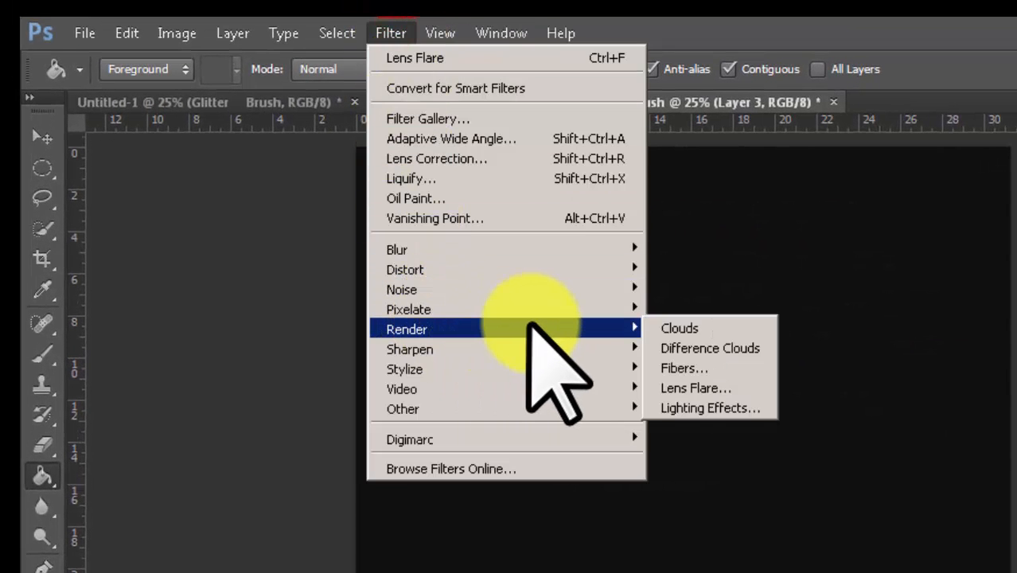
click(694, 387)
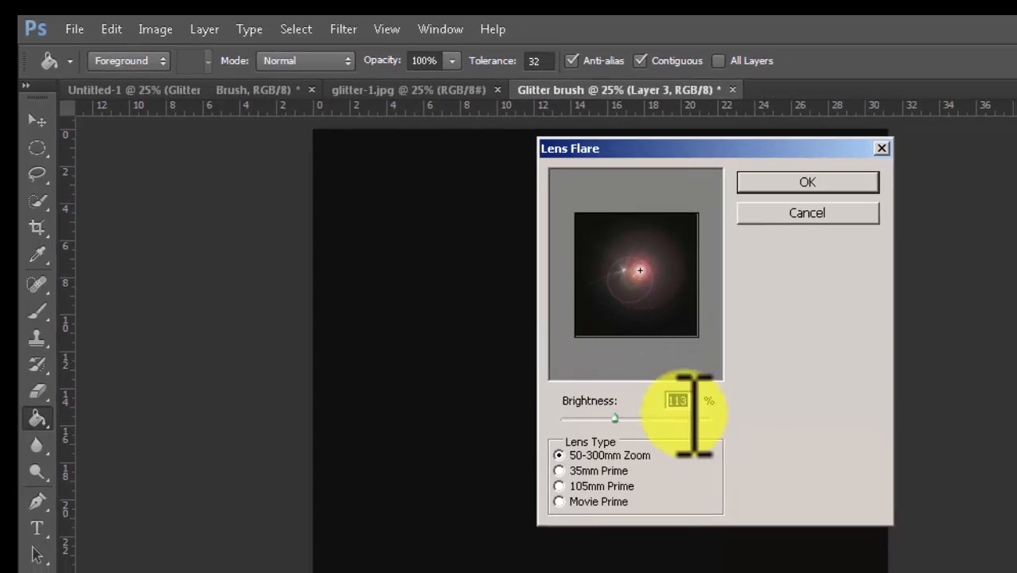
click(654, 383)
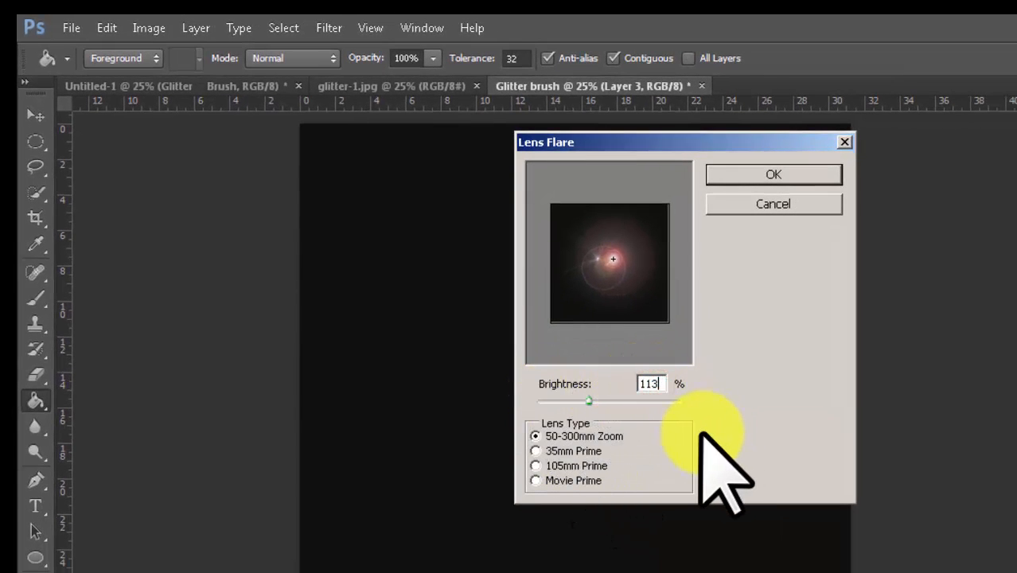
key(BackSpace)
text(0)
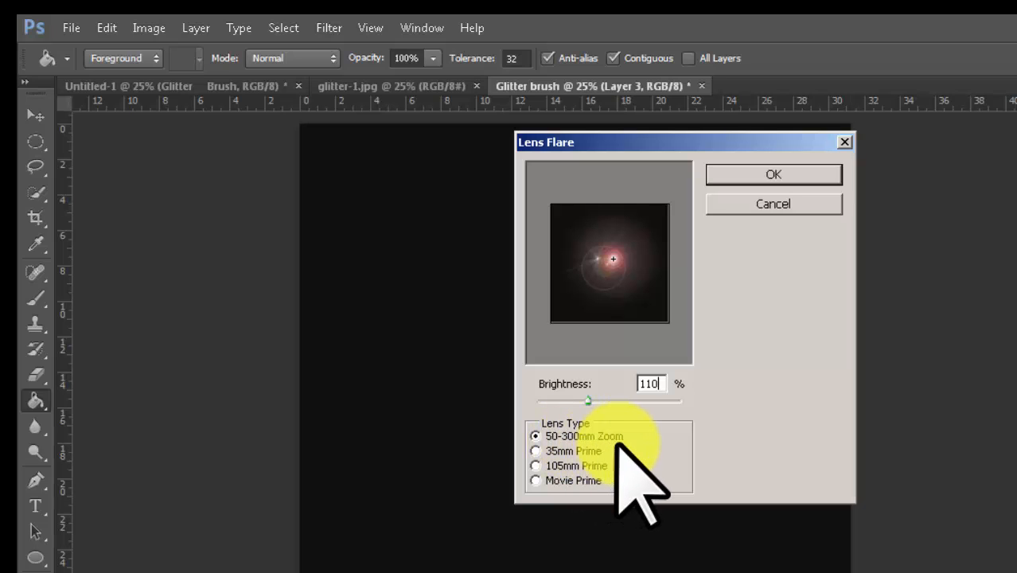
click(766, 174)
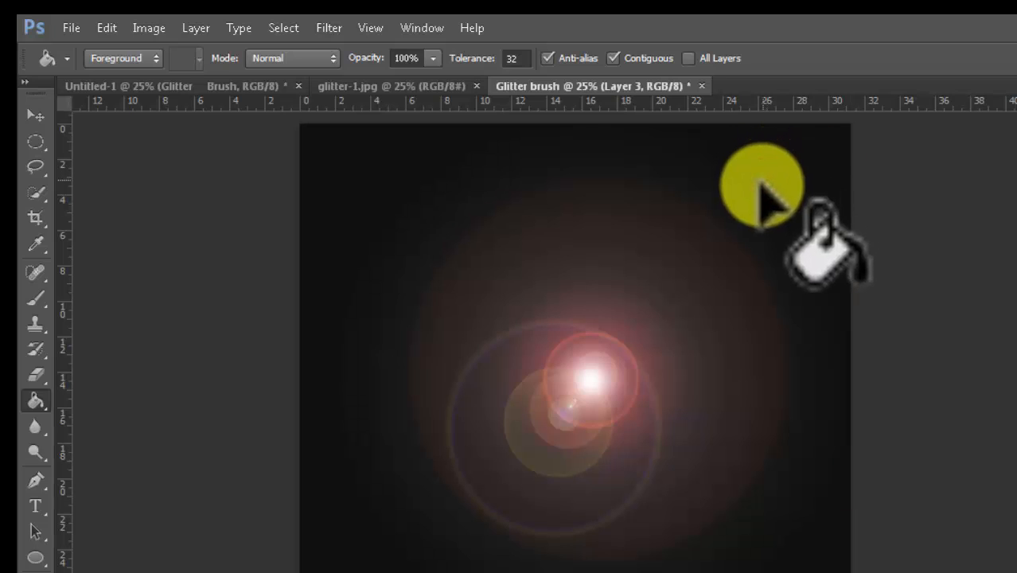
key(ctrl+z)
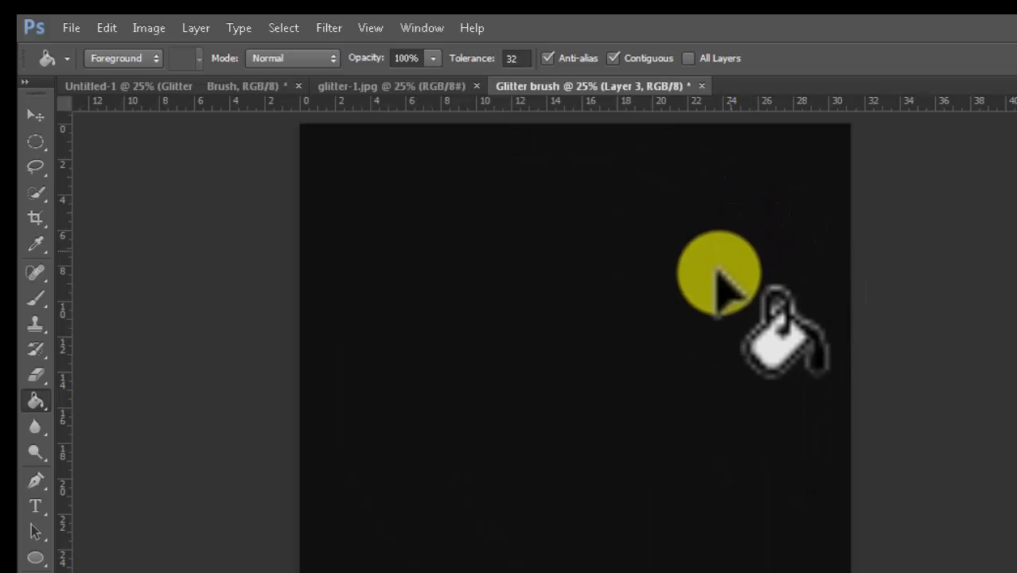
Render a 50-300mm Zoom Lens Flare at 110% brightness on the black layer, placing its centre close to the middle.
click(329, 28)
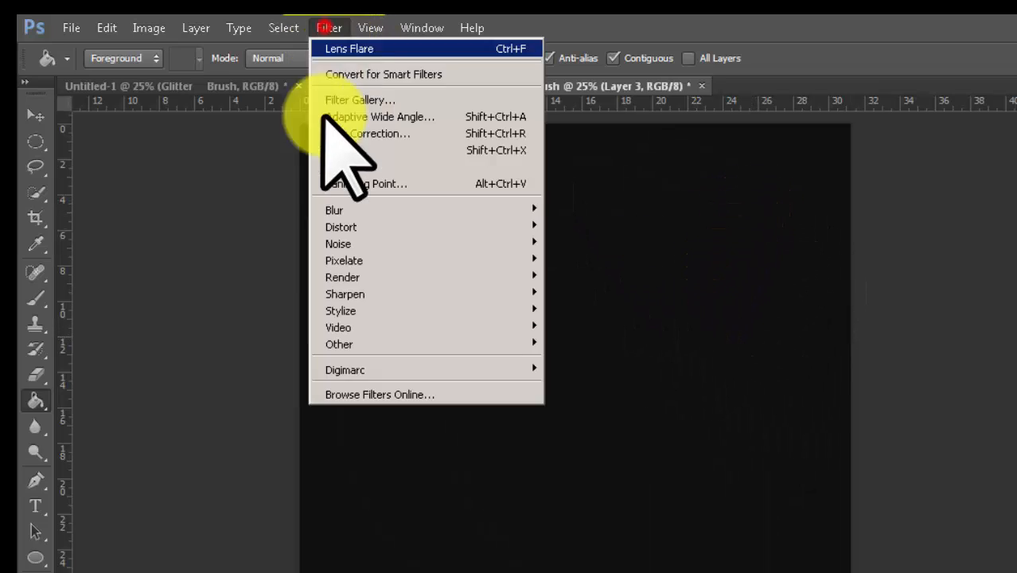
click(334, 277)
click(585, 326)
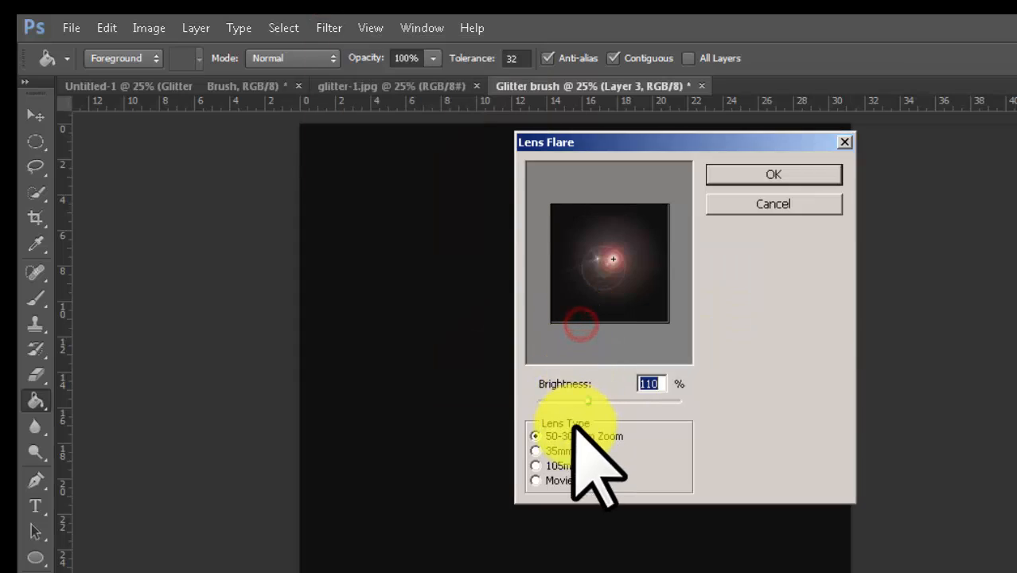
click(609, 260)
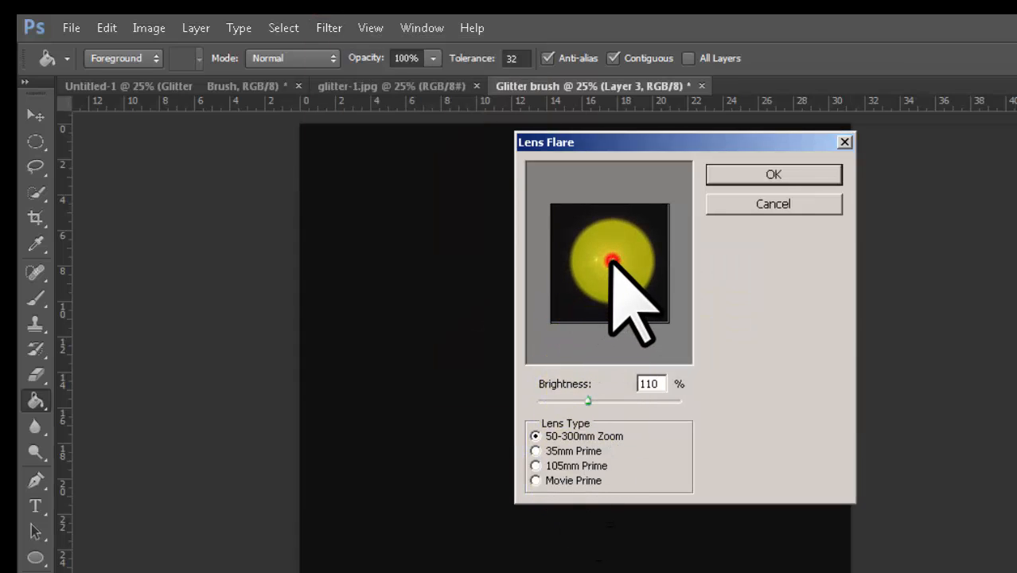
drag(612, 260, 609, 265)
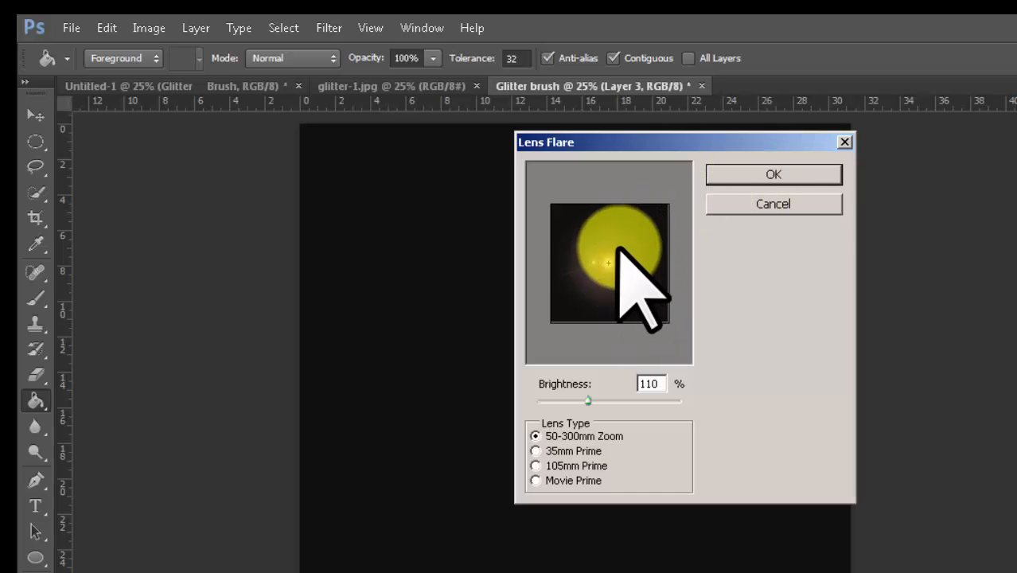
click(620, 252)
drag(620, 252, 611, 260)
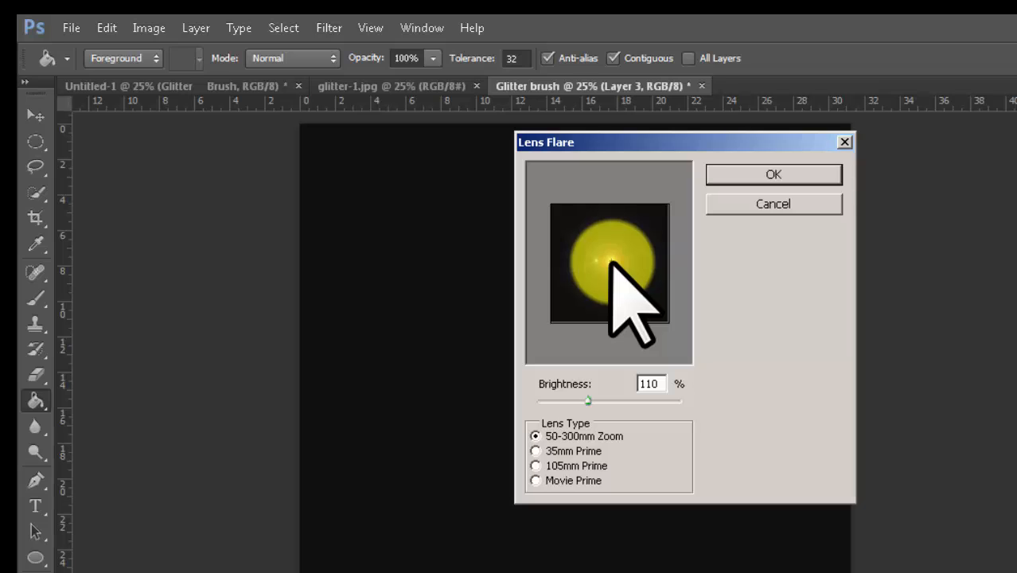
click(766, 180)
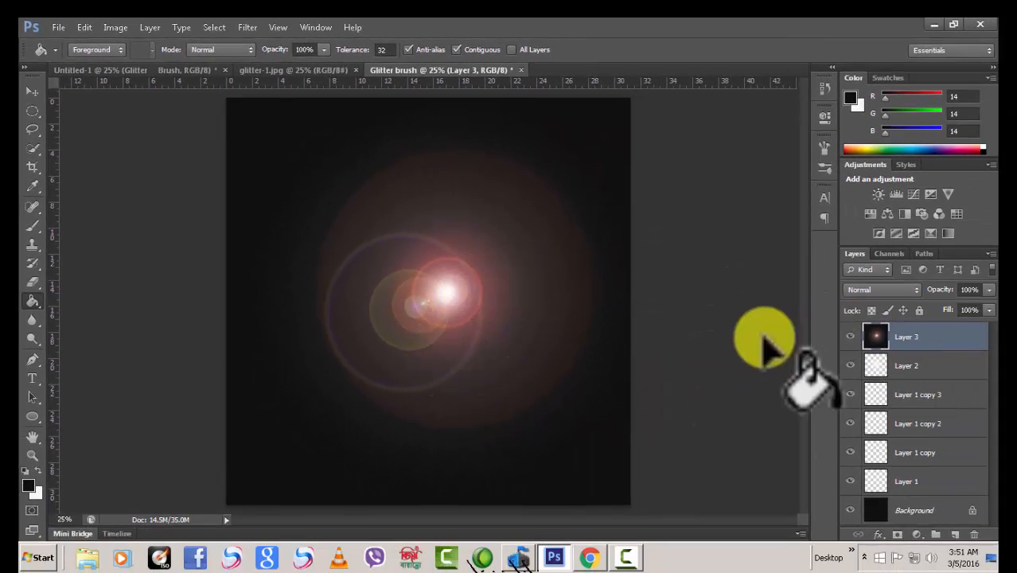
Set the blending mode of the lens flare layer (Layer 3) to Screen.
click(32, 91)
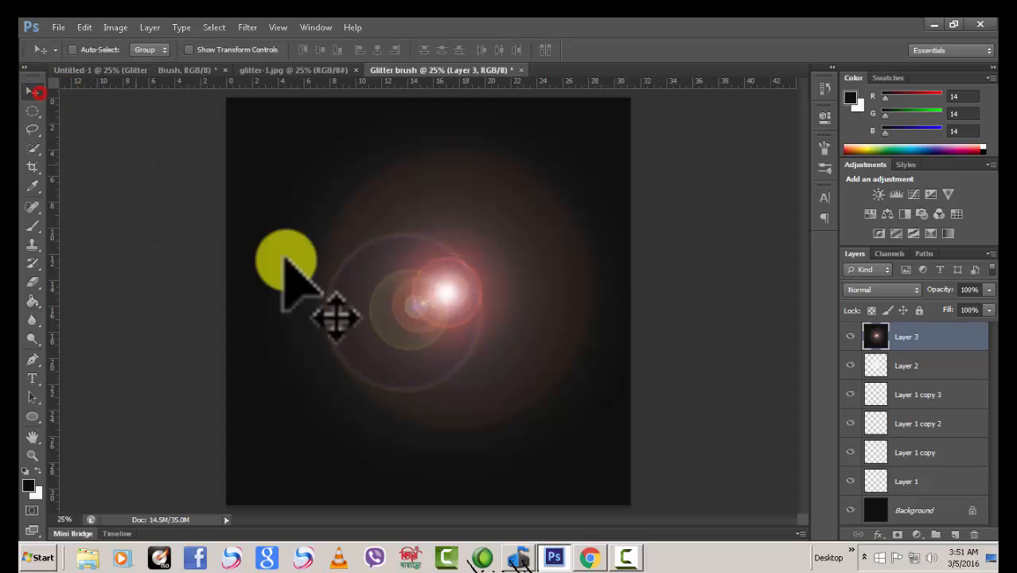
mouse_move(501, 323)
mouse_down()
mouse_move(484, 325)
mouse_move(498, 326)
mouse_up()
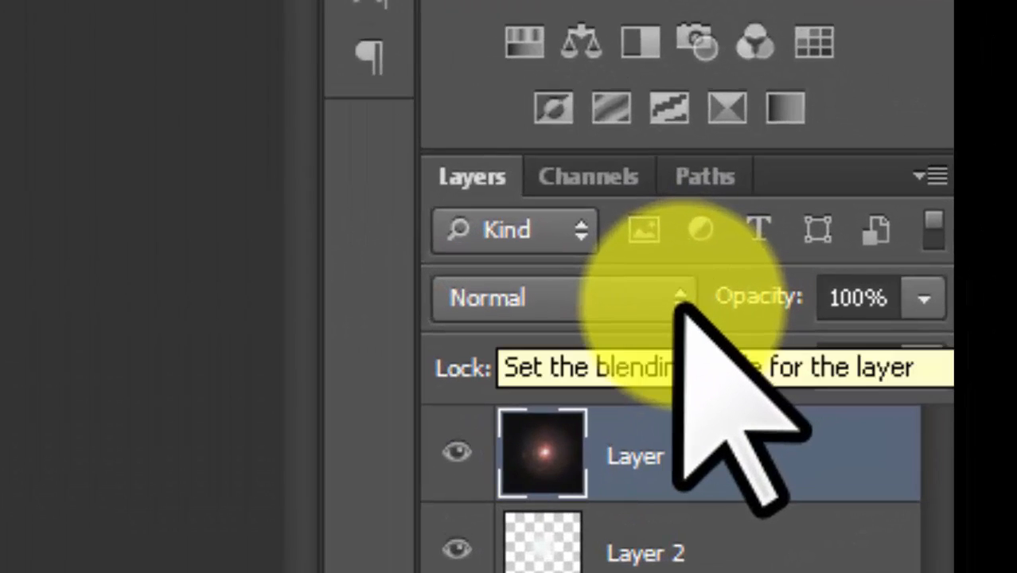
click(680, 304)
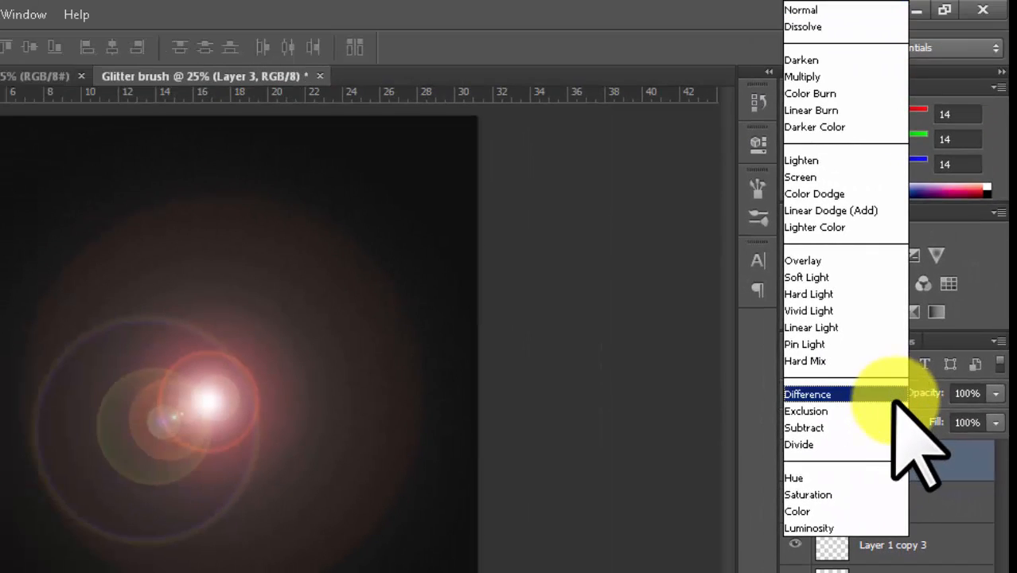
click(830, 176)
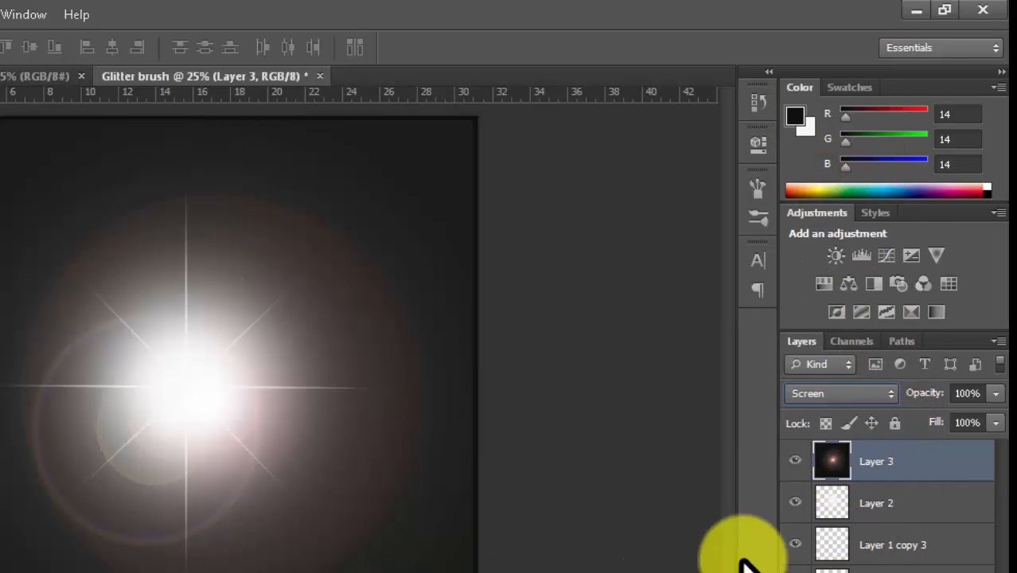
Nudge the lens flare closer to the star's centre and move its layer directly below Layer 1 copy 3.
mouse_move(293, 423)
mouse_down()
mouse_move(266, 409)
mouse_move(297, 408)
mouse_up()
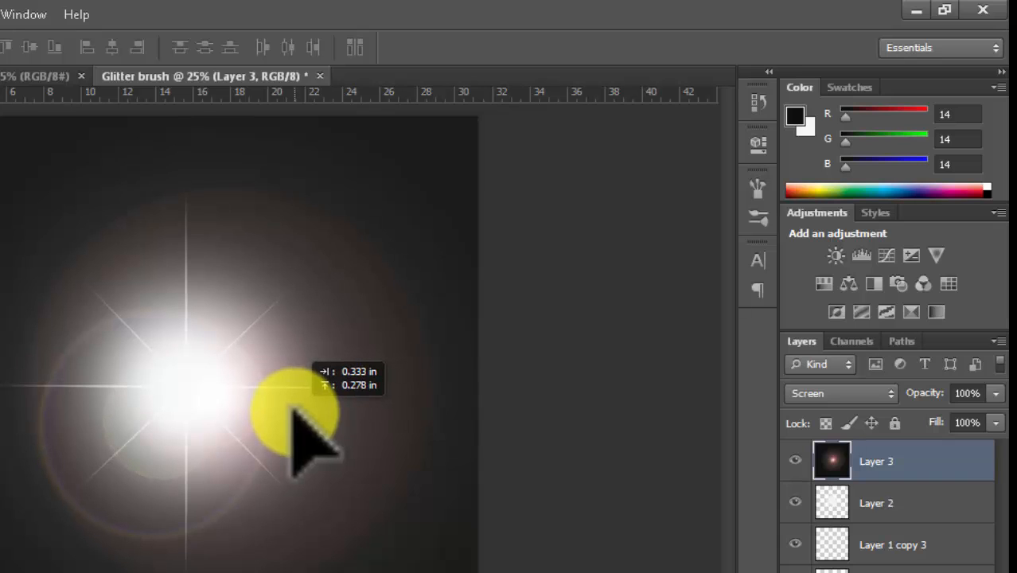
drag(296, 414, 296, 414)
drag(908, 457, 927, 557)
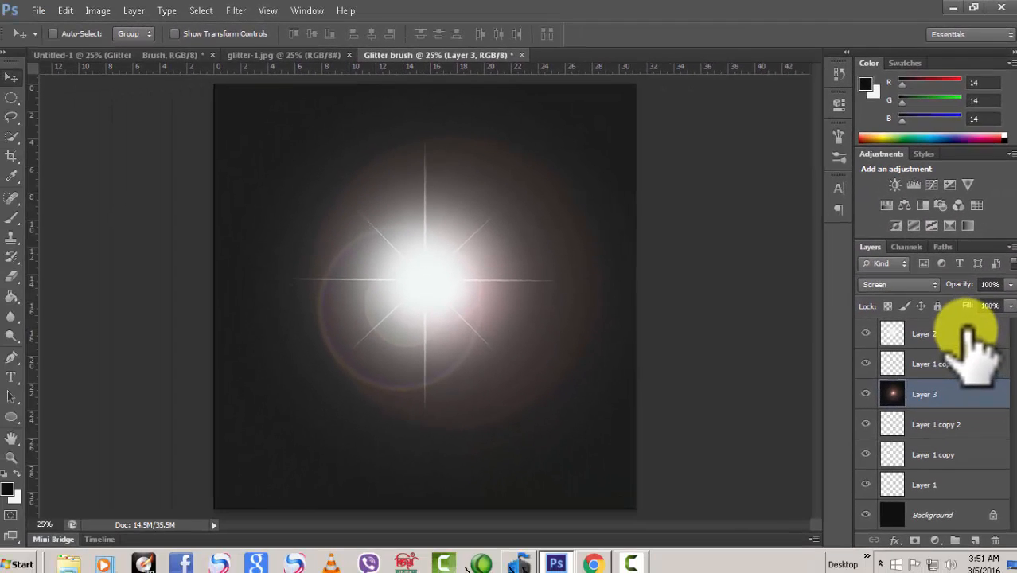
Select every layer from Layer 2 down to the Background and merge them into one.
shift+click(967, 338)
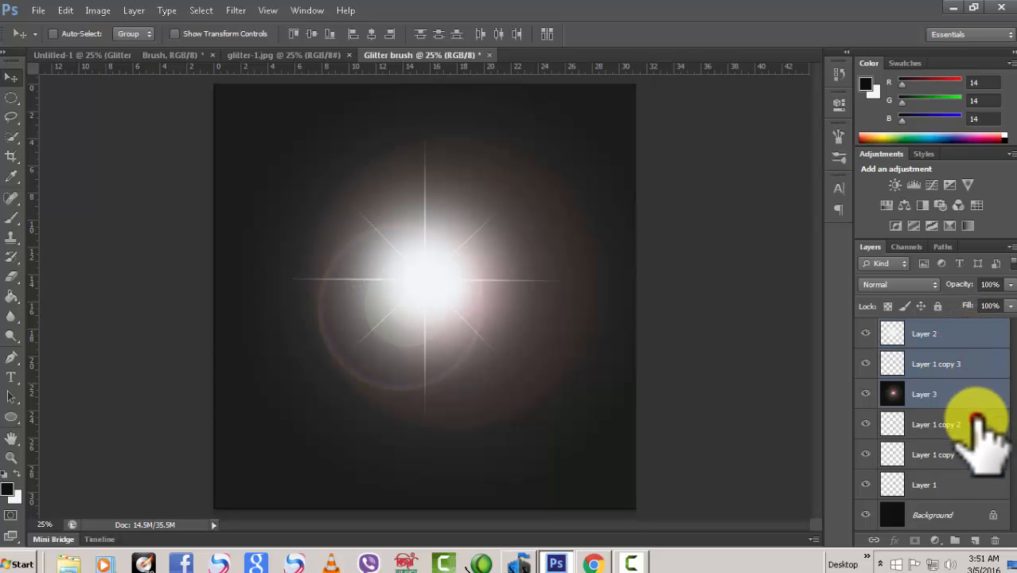
shift+click(978, 450)
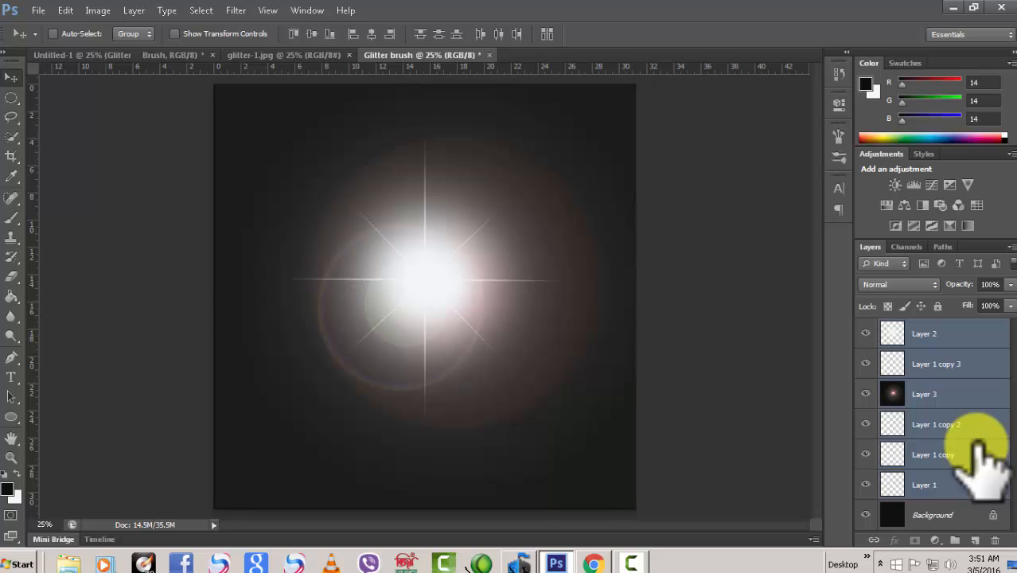
key(alt+shift+[)
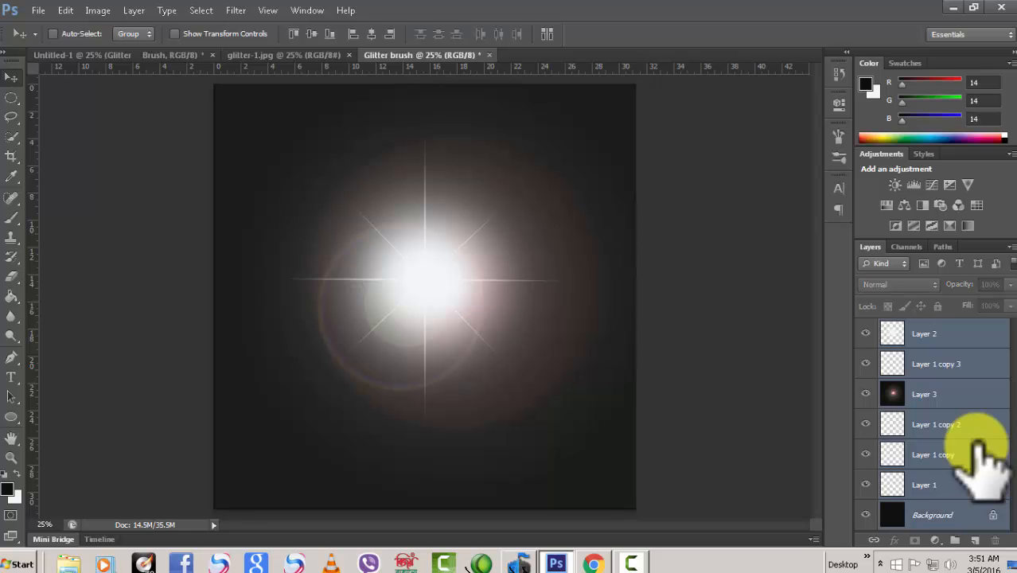
right_click(985, 456)
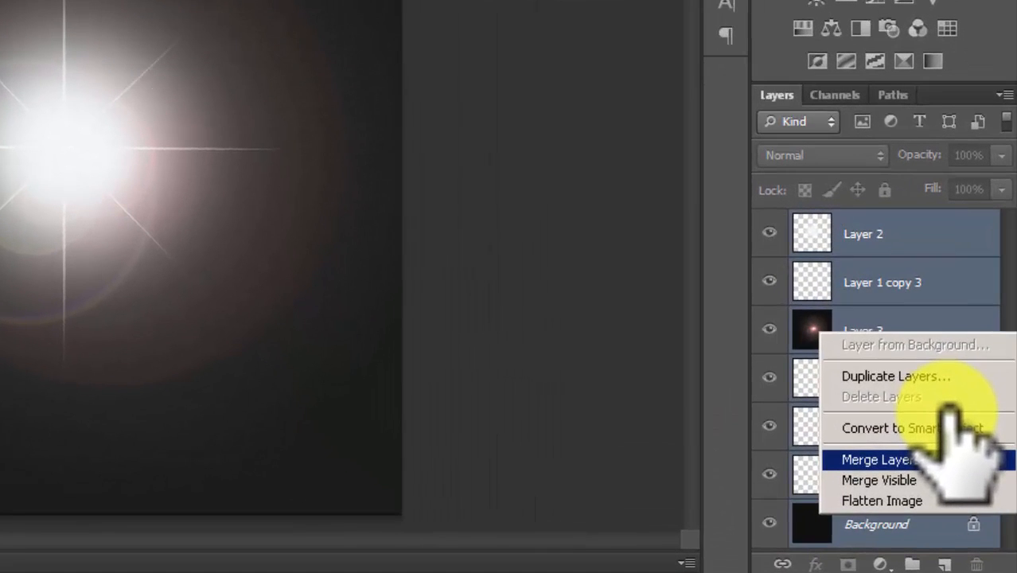
click(915, 459)
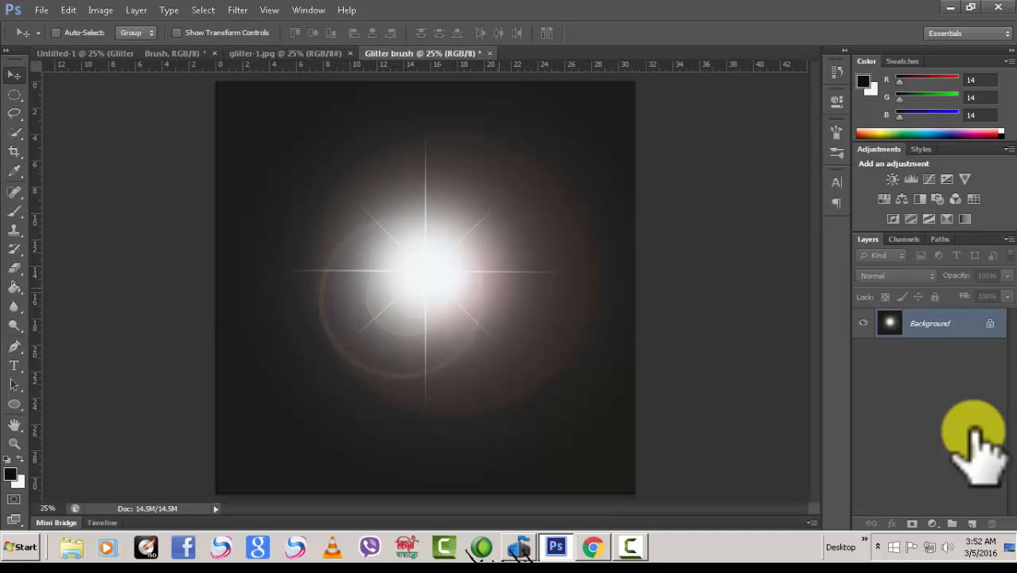
Invert the merged image's colours and define it as a brush preset named "Glitter brush1".
key(ctrl+i)
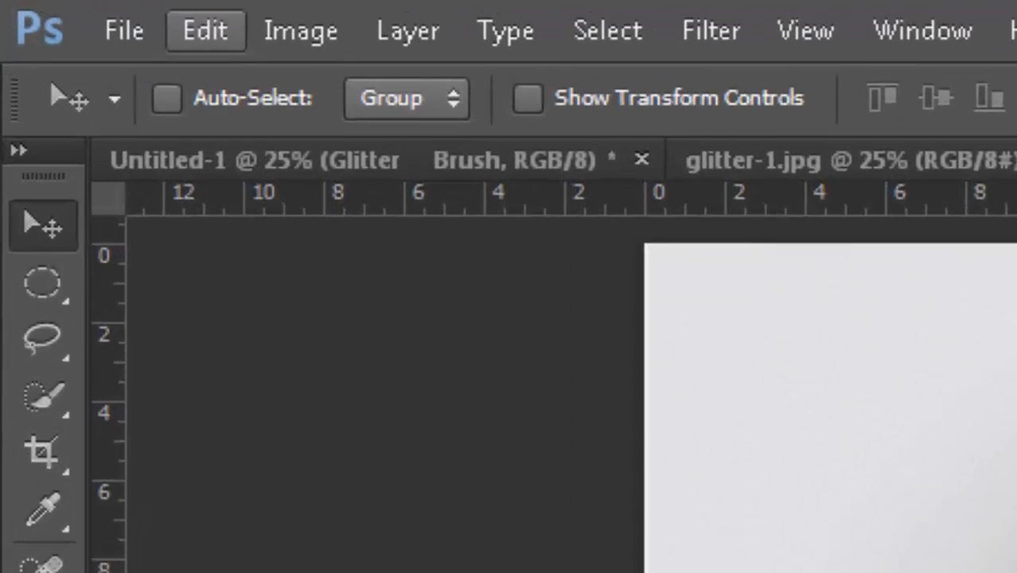
click(68, 10)
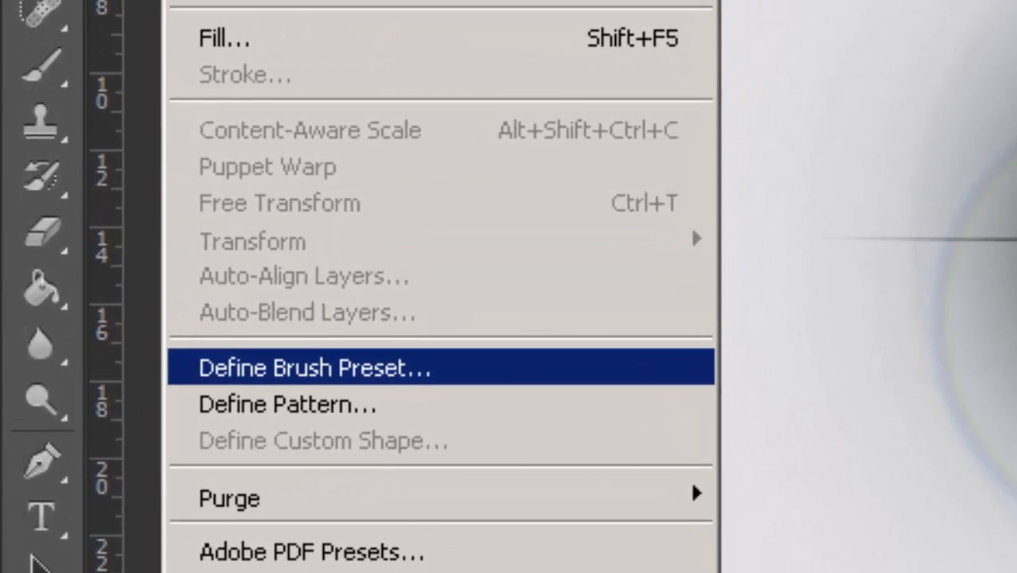
click(314, 367)
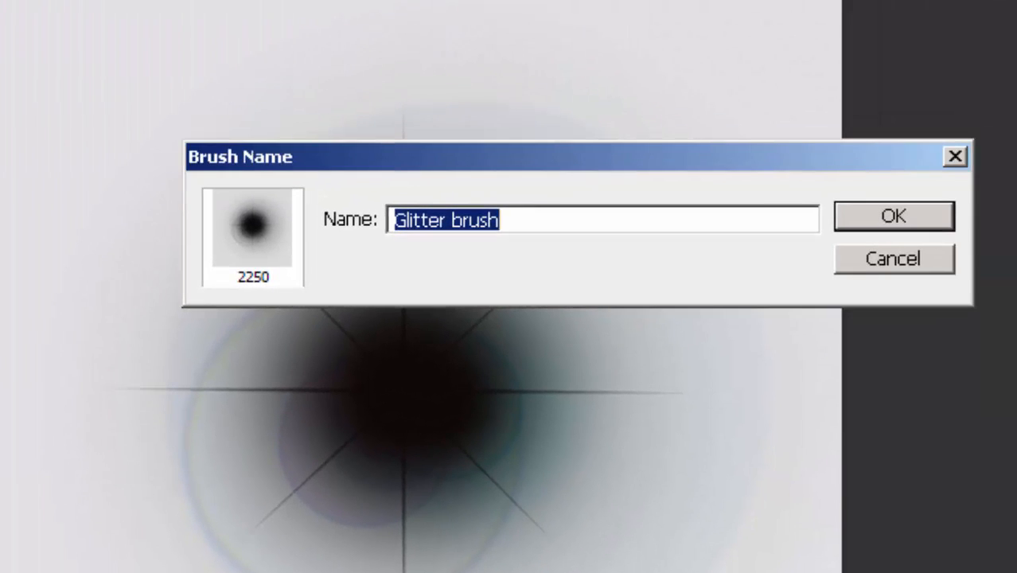
key(End)
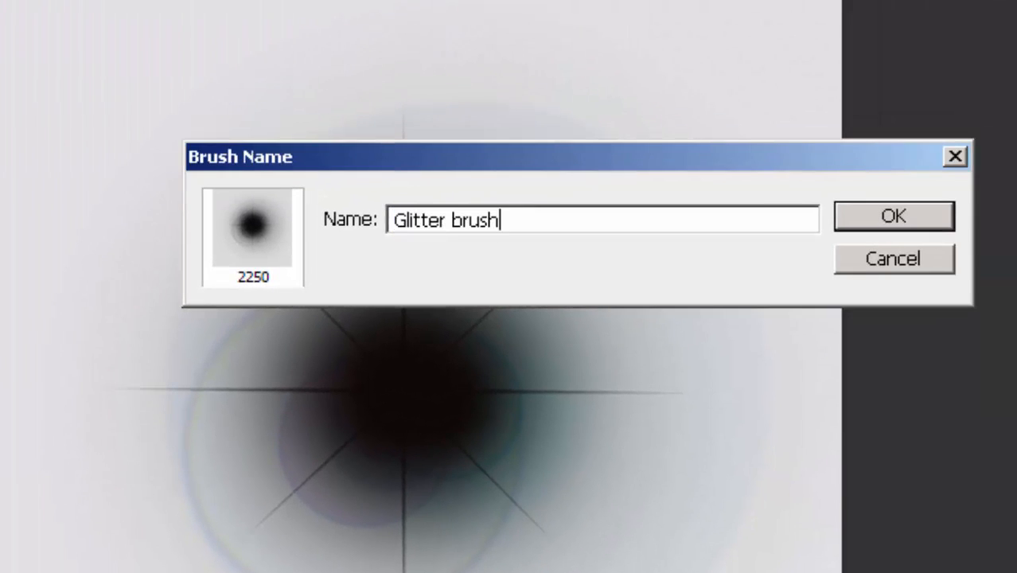
text(1)
key(Return)
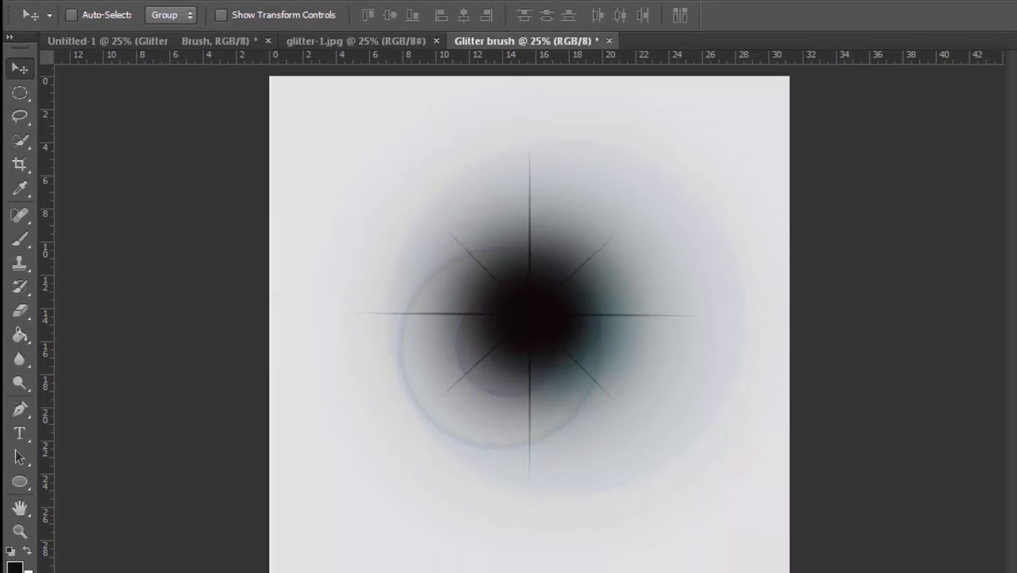
Add a new layer, hide the Background, and fill the new layer with near-black 0e0e0e.
click(966, 525)
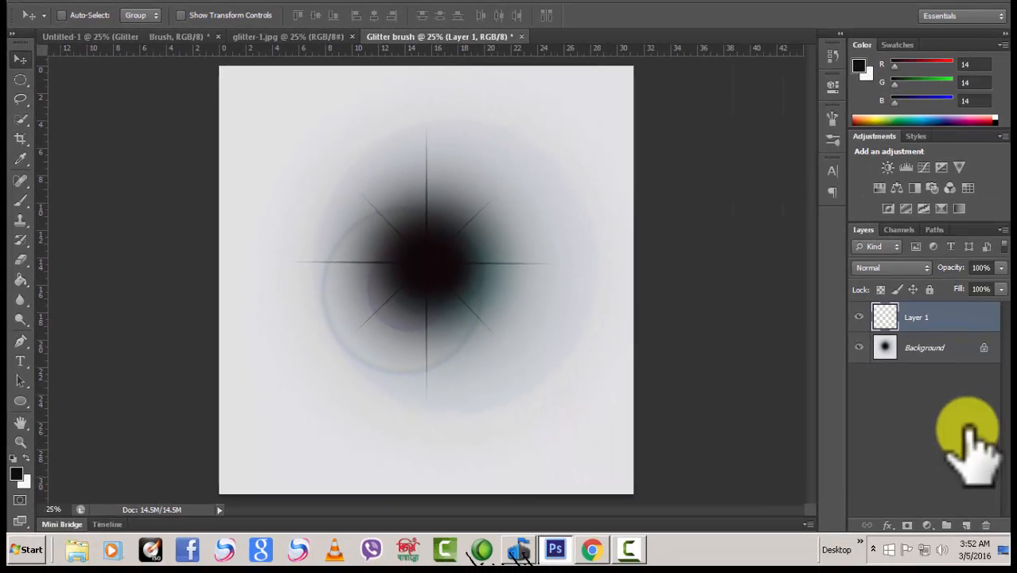
click(859, 347)
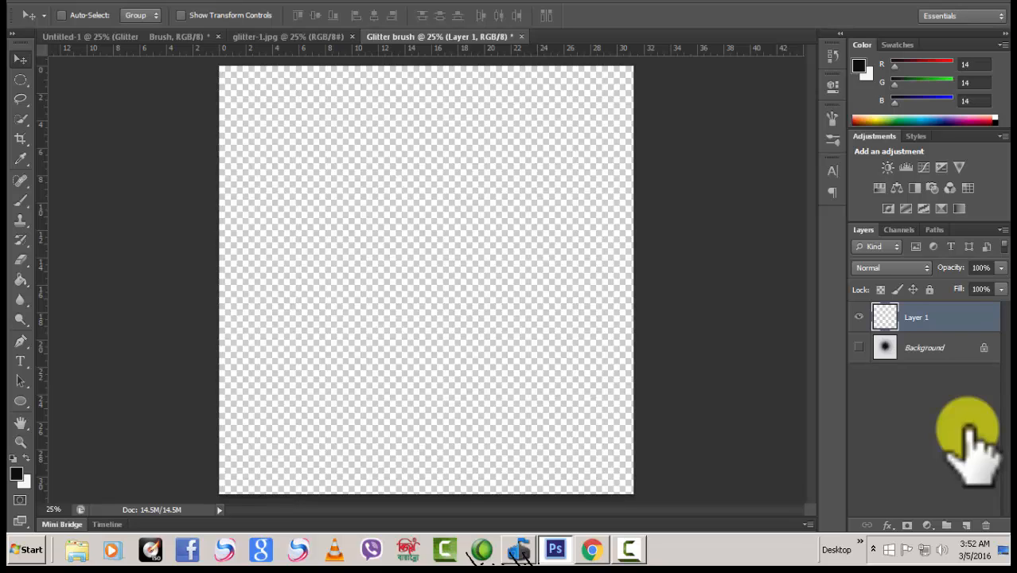
key(n)
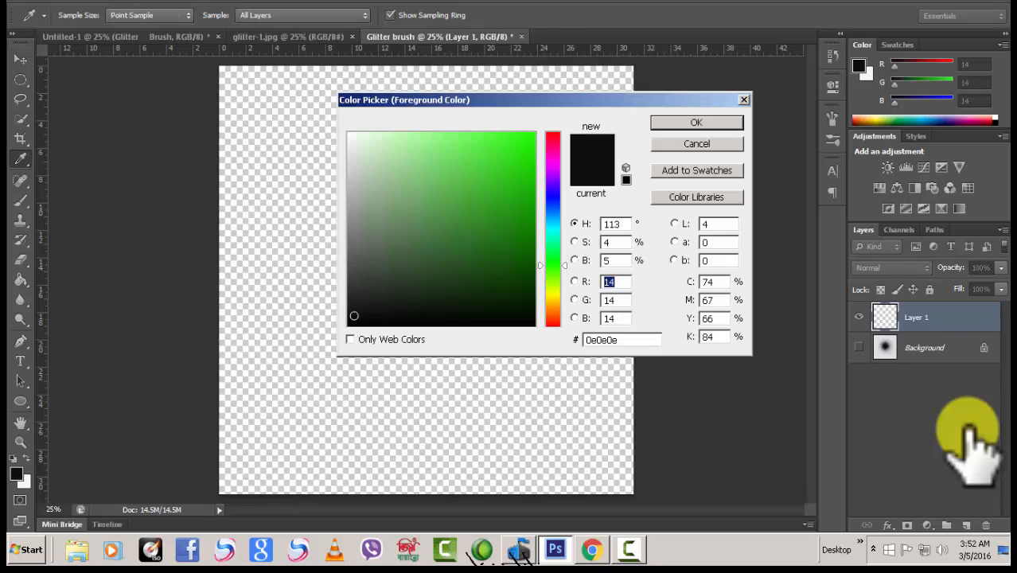
key(Return)
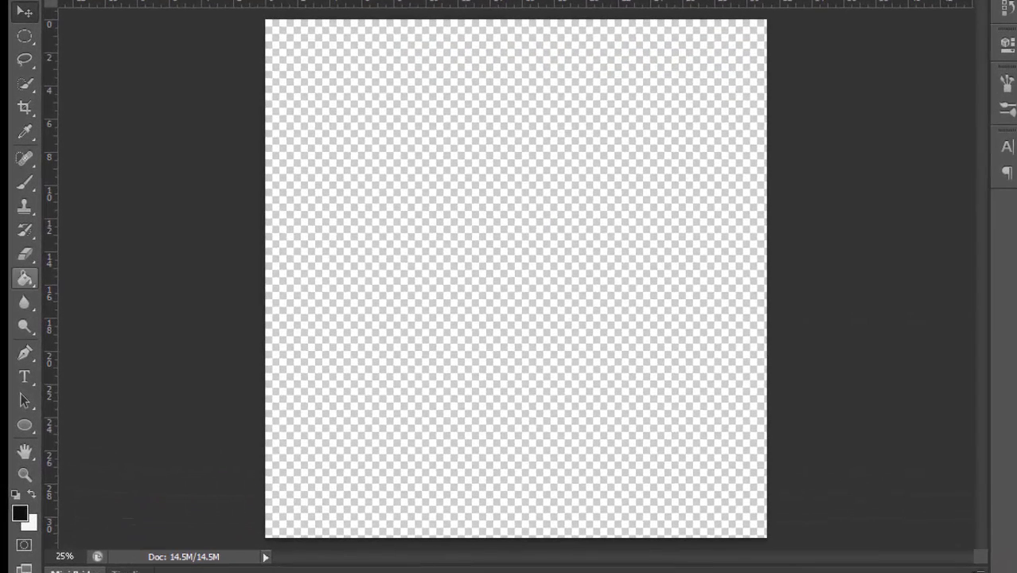
key(g)
key(alt+BackSpace)
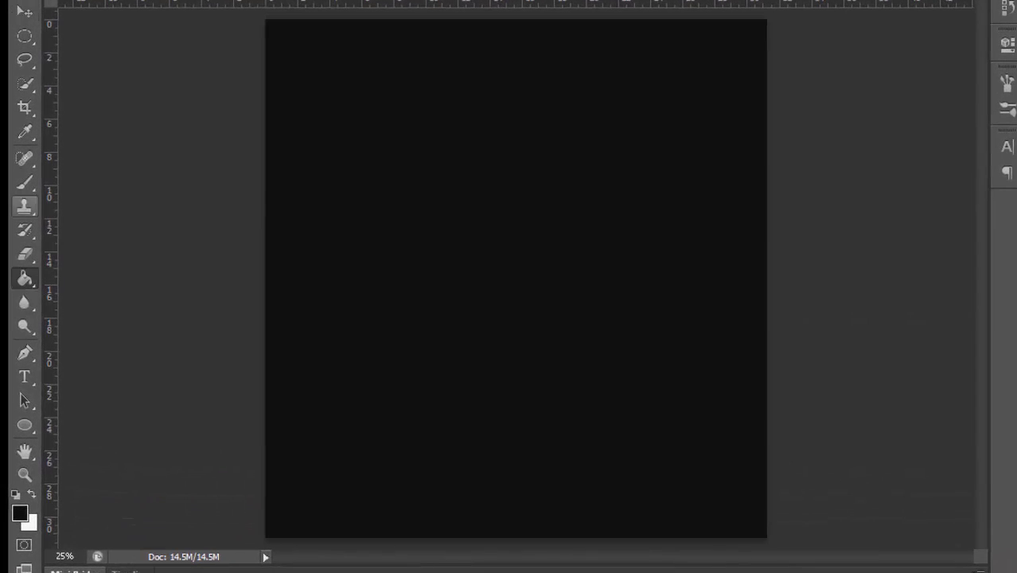
Choose the 2250 px glitter tip for the Brush tool and set its size to 473 px.
key(b)
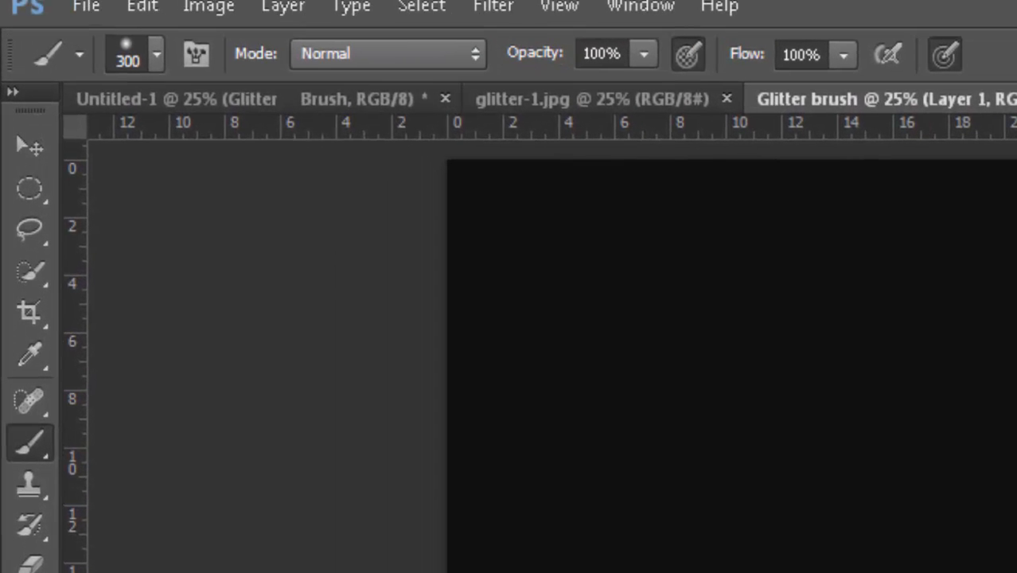
click(157, 55)
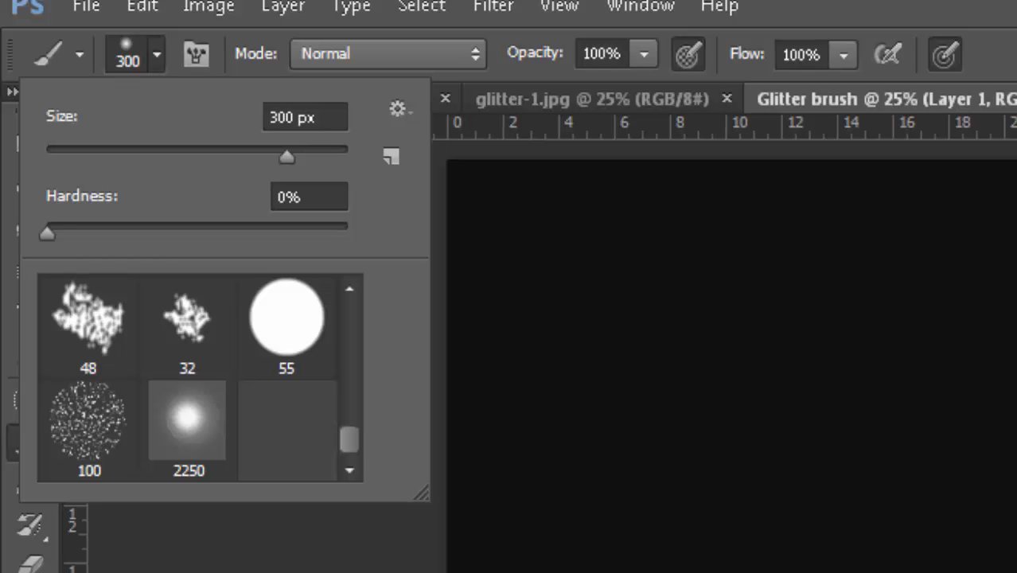
click(187, 425)
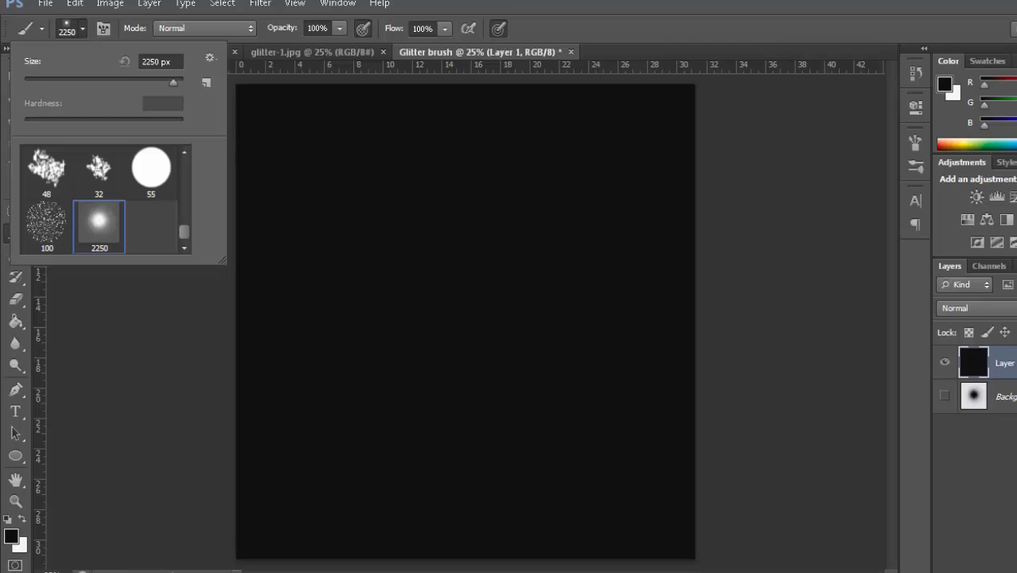
mouse_move(174, 82)
mouse_down()
mouse_move(92, 82)
mouse_move(165, 82)
mouse_up()
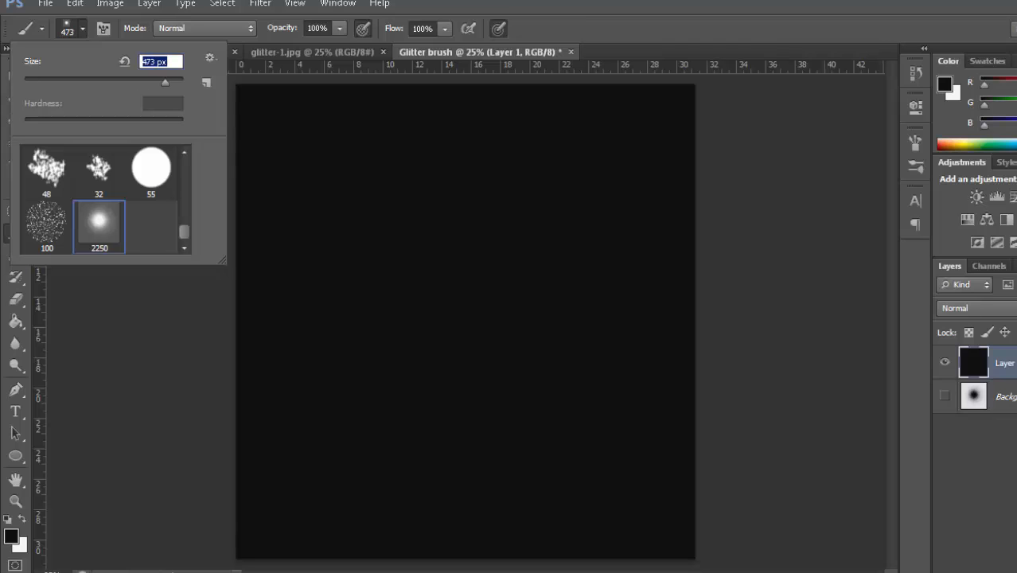
key(Return)
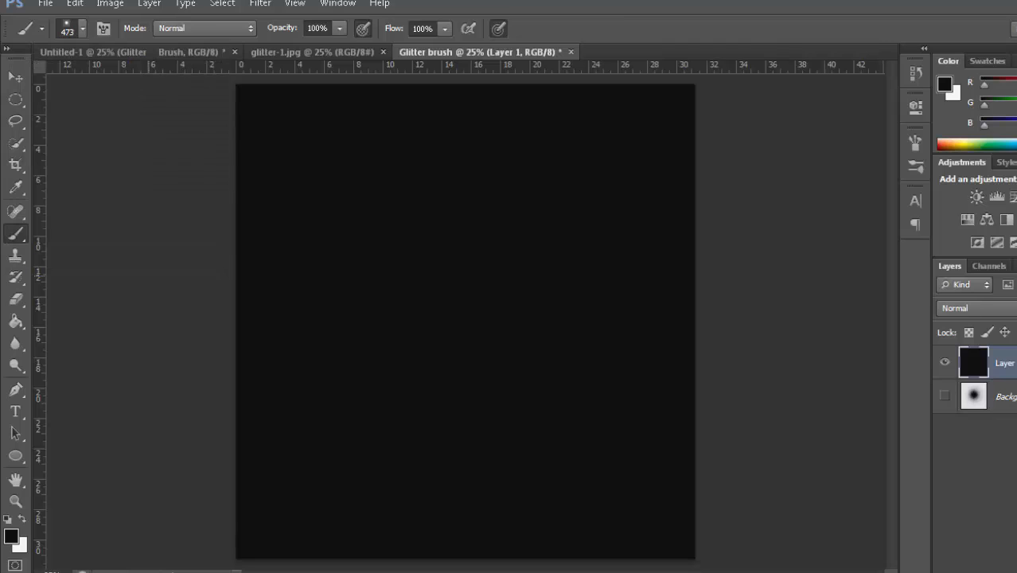
Set the foreground colour to near-white and stamp one 473 px sparkle just above the middle of the black layer.
click(11, 537)
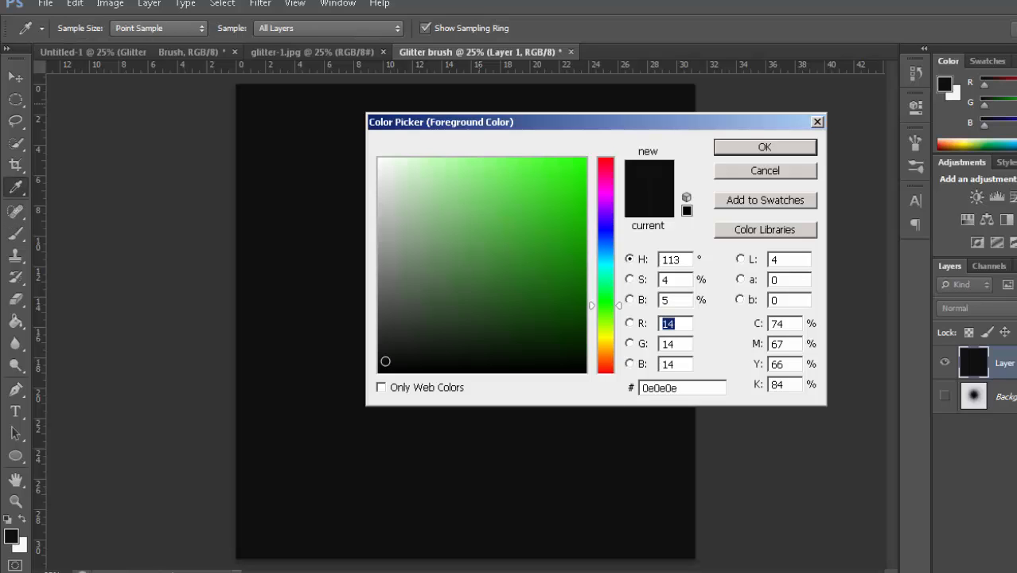
click(386, 165)
key(Return)
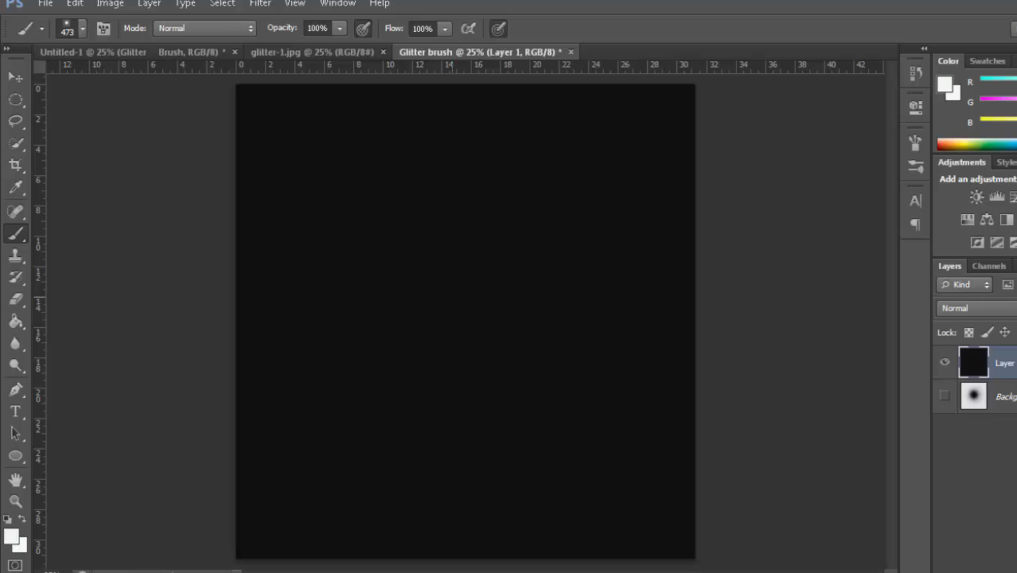
click(456, 292)
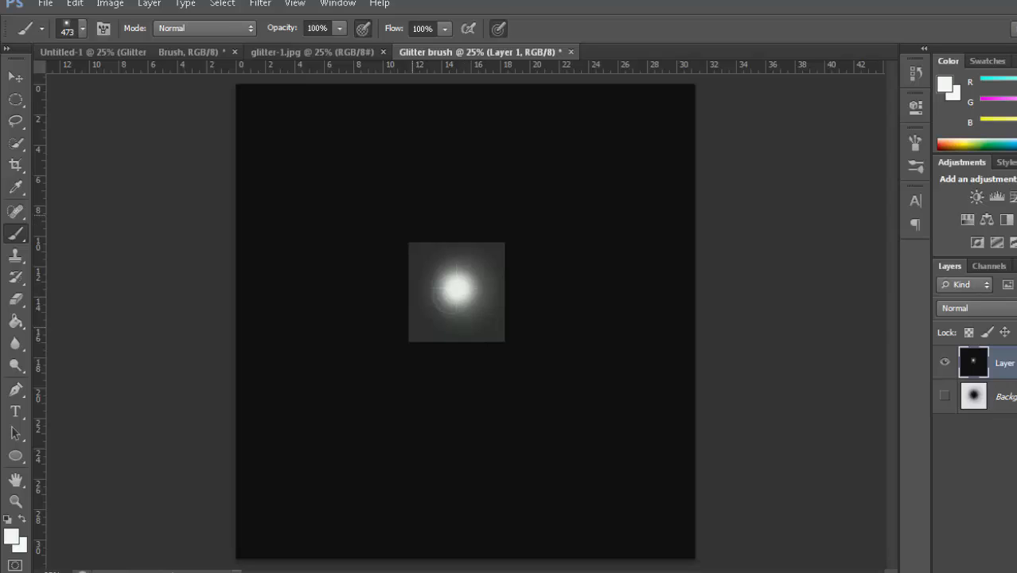
Enlarge the brush to 1500 px and stamp two sparkles, one in the canvas's upper-left area and one in its lower-right.
key(bracketright)
key(bracketright)
key(bracketright)
key(bracketright)
key(bracketright)
key(bracketright)
key(bracketright)
key(bracketright)
key(bracketright)
key(bracketright)
key(bracketright)
click(367, 223)
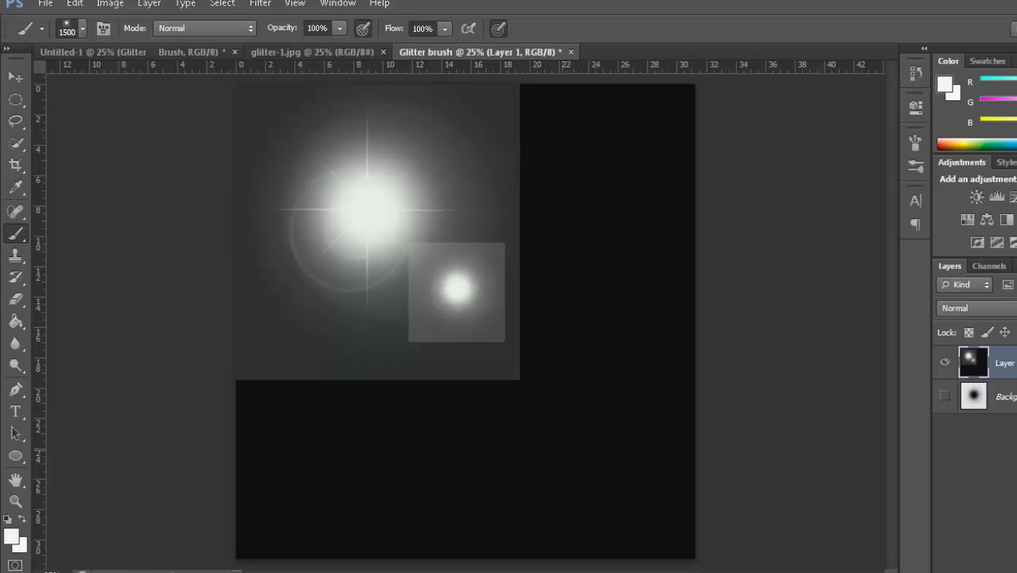
click(562, 442)
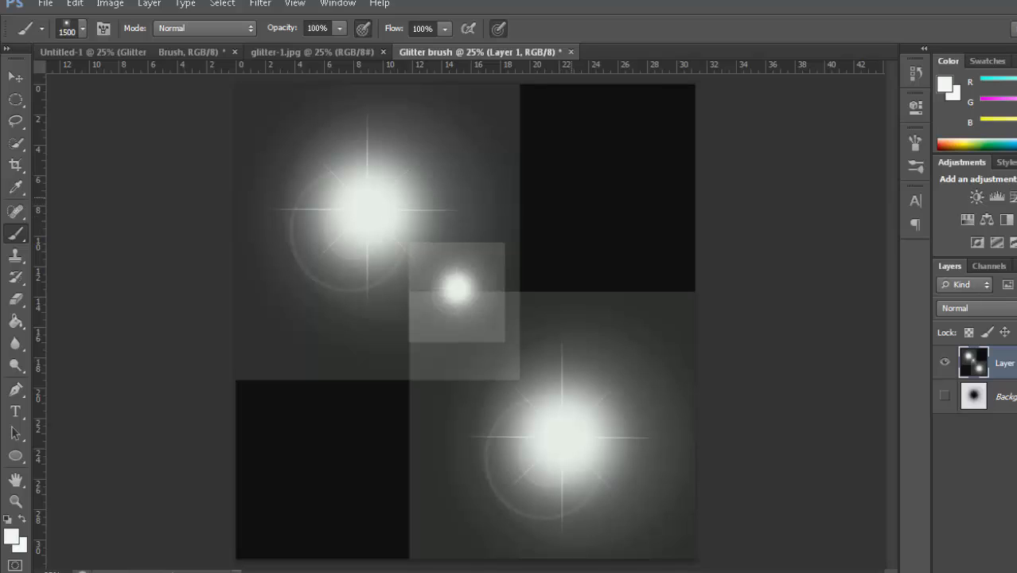
Reduce the brush to 250 px and stamp two small sparkles in the canvas's upper-right area.
key(bracketleft)
key(bracketleft)
key(bracketleft)
key(bracketleft)
key(bracketleft)
key(bracketleft)
key(bracketleft)
key(bracketleft)
key(bracketleft)
key(bracketleft)
key(bracketleft)
key(bracketleft)
click(571, 197)
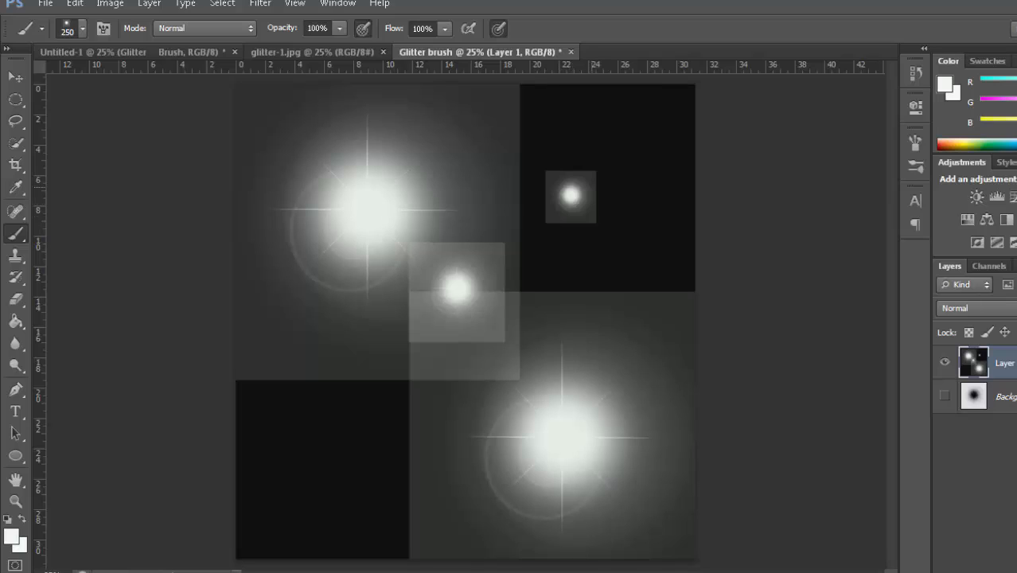
click(616, 133)
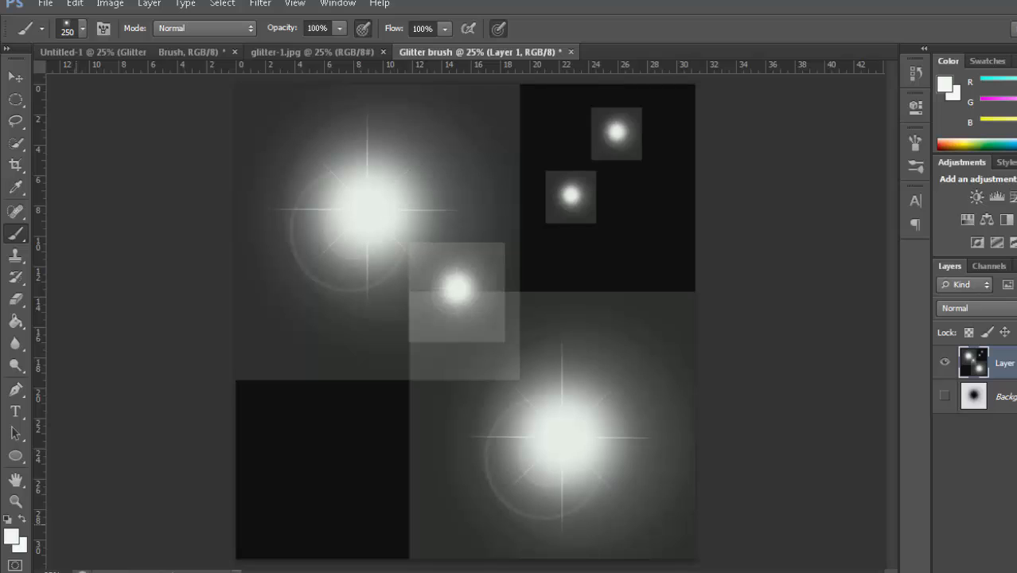
Set the foreground colour to green 2af00f, enlarge the brush to 500 px and stamp three sparkles across the canvas.
click(11, 537)
click(574, 170)
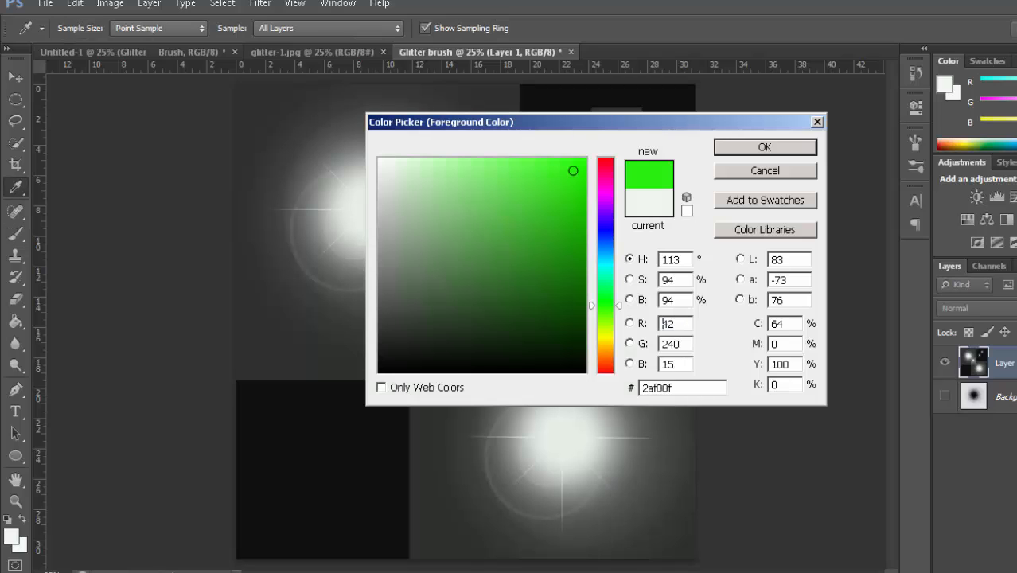
click(764, 147)
key(bracketright)
key(bracketright)
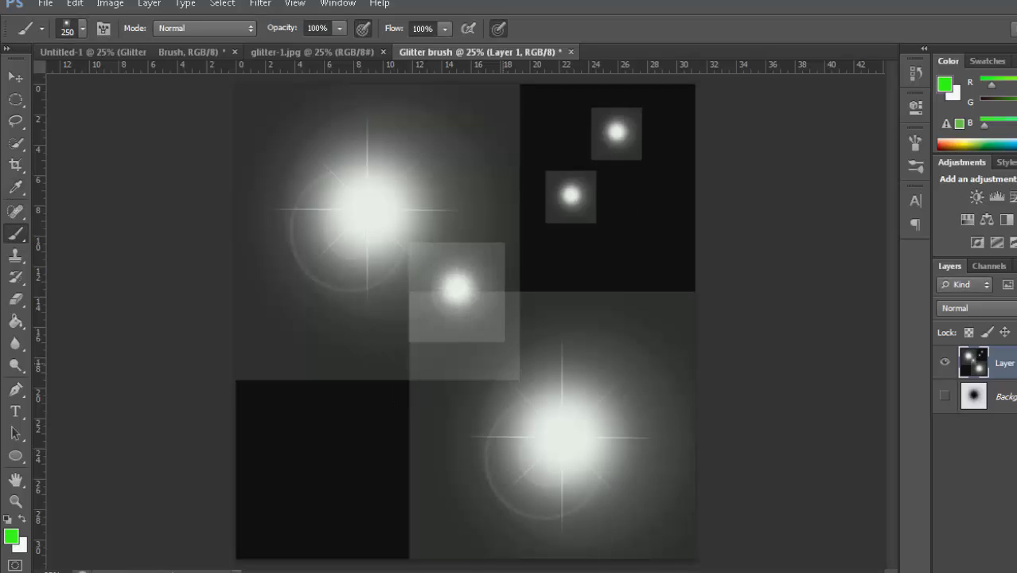
click(357, 404)
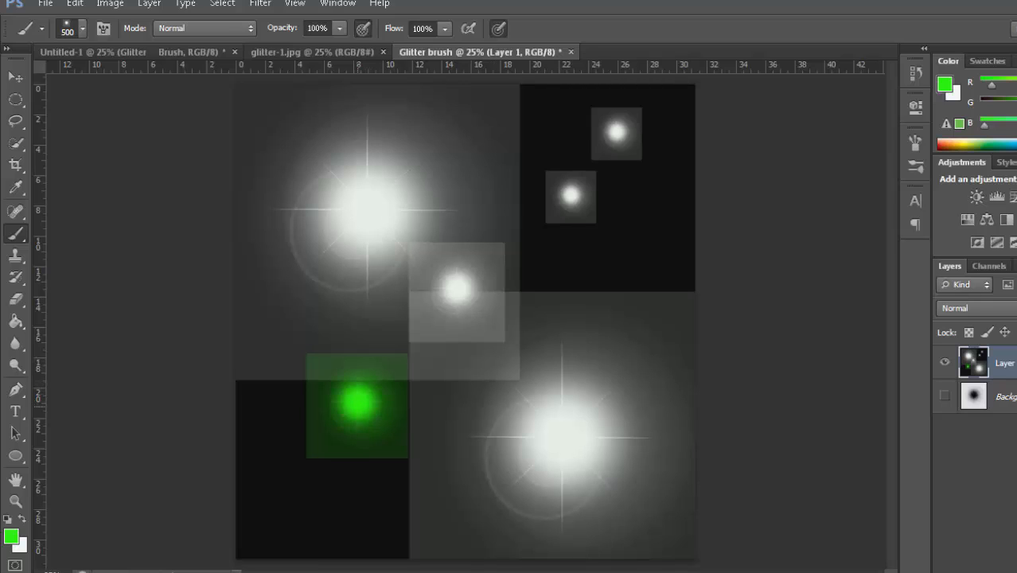
click(475, 145)
click(626, 256)
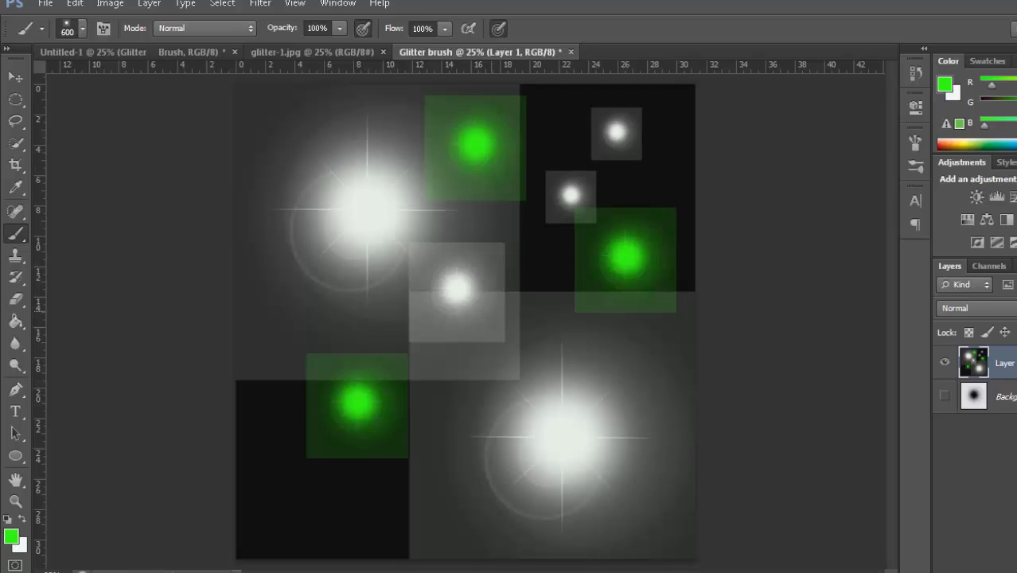
Stamp a 700 px green sparkle in the canvas's upper-left corner and an 800 px one in its lower-left corner.
key(bracketright)
key(bracketright)
click(284, 132)
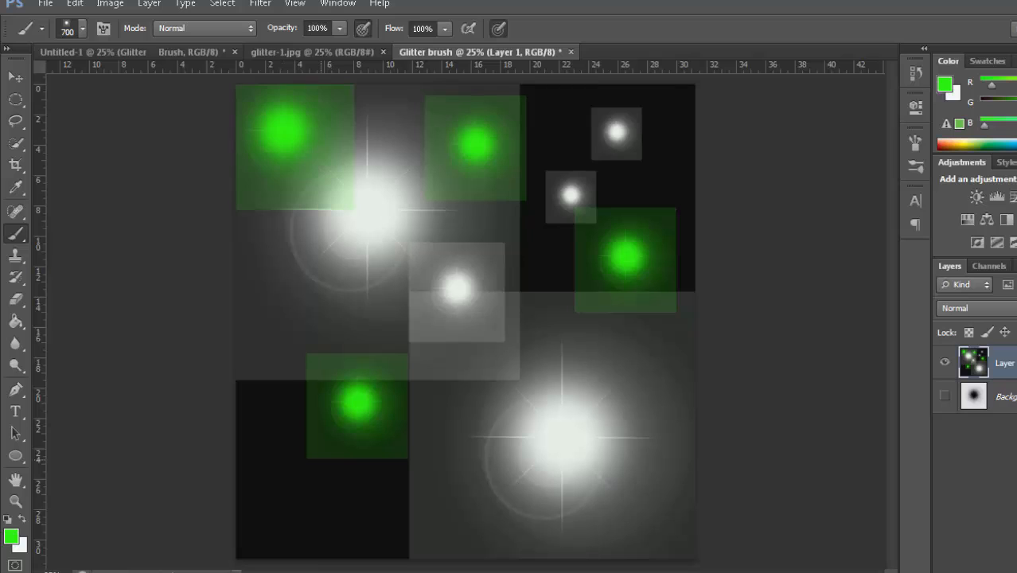
key(bracketright)
click(286, 491)
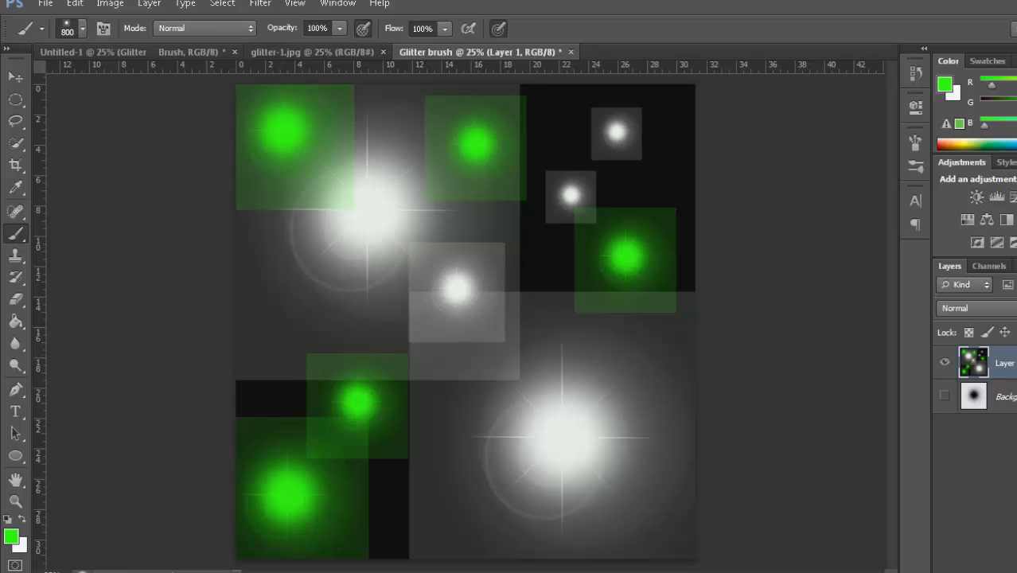
Set the foreground colour to red and stamp a 900 px sparkle near the canvas's right edge and a 700 px one near its lower edge.
click(11, 537)
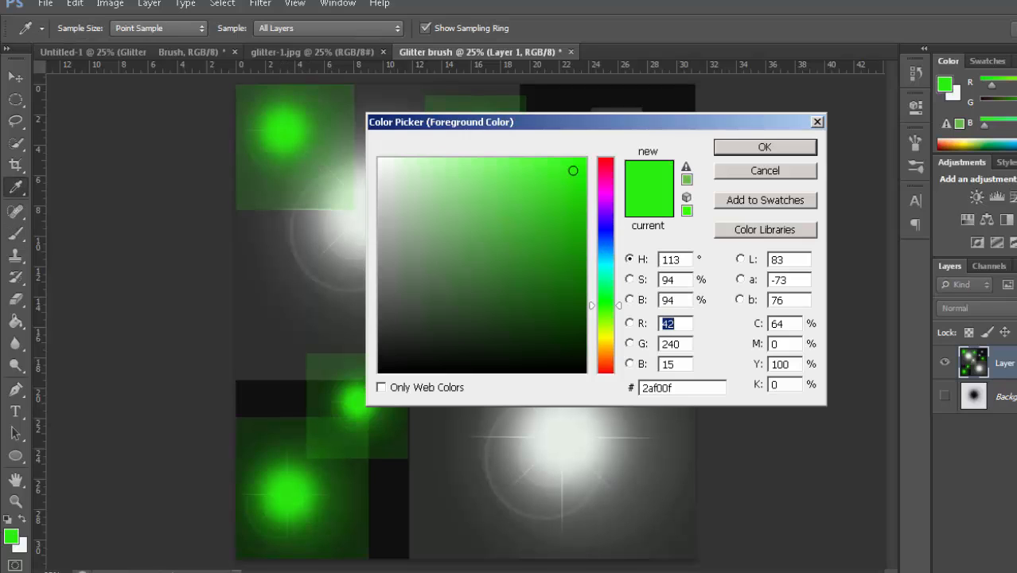
click(607, 369)
key(Return)
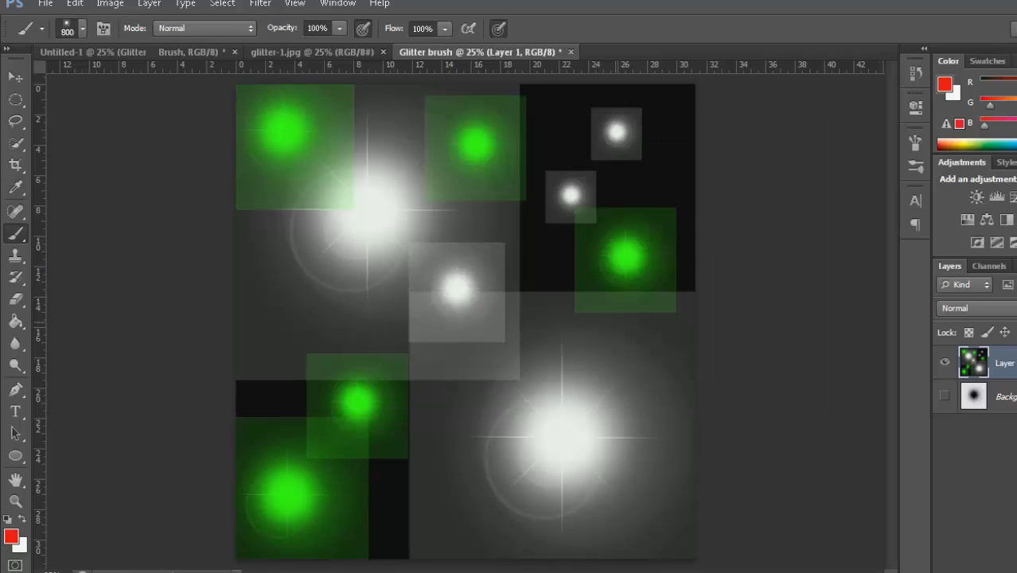
click(617, 382)
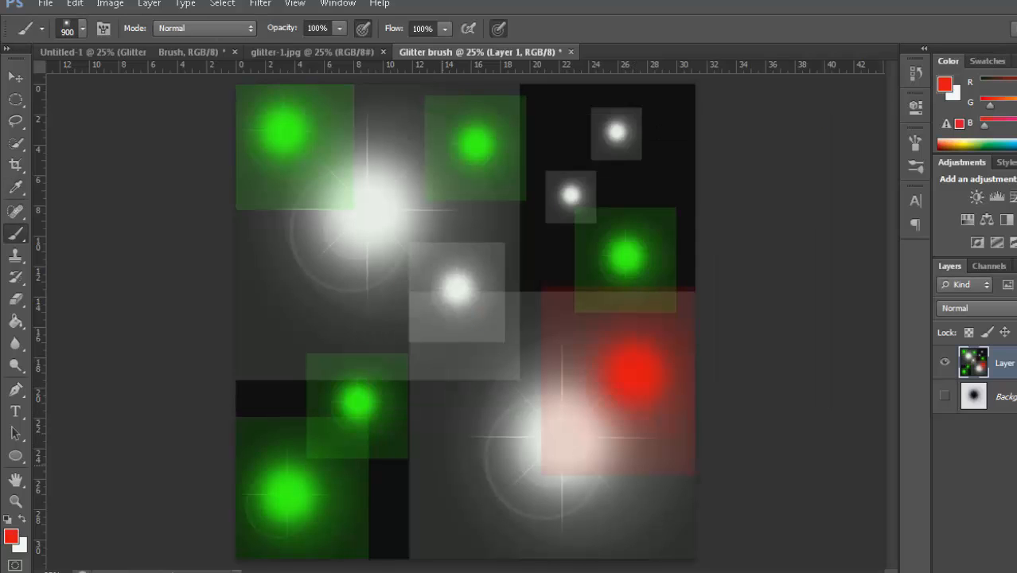
key(bracketleft)
key(bracketleft)
click(430, 495)
Stamp a 500 px red sparkle near the canvas's left edge and a 600 px one in its upper-right area.
key(bracketleft)
key(bracketleft)
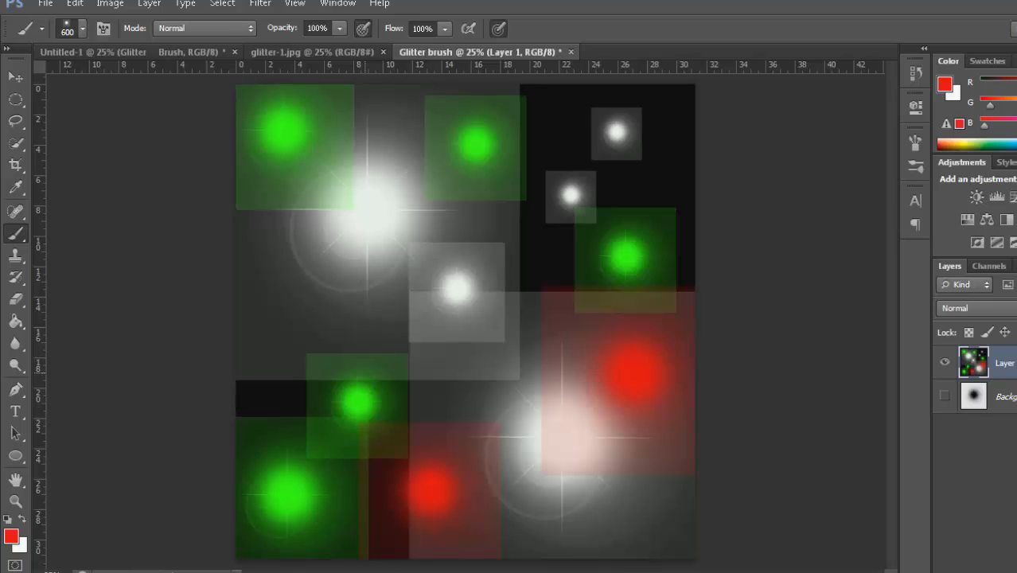
click(288, 328)
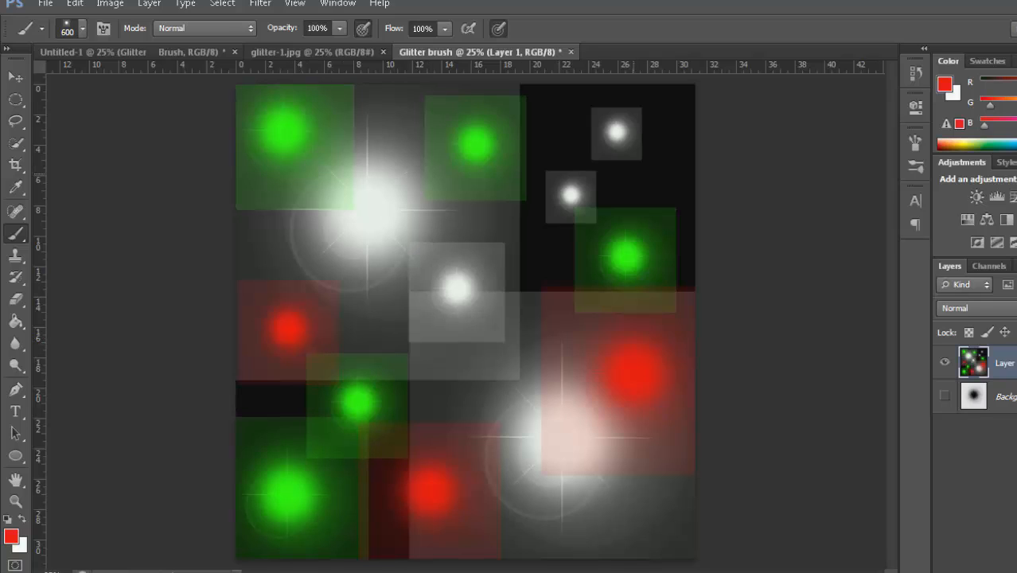
click(646, 171)
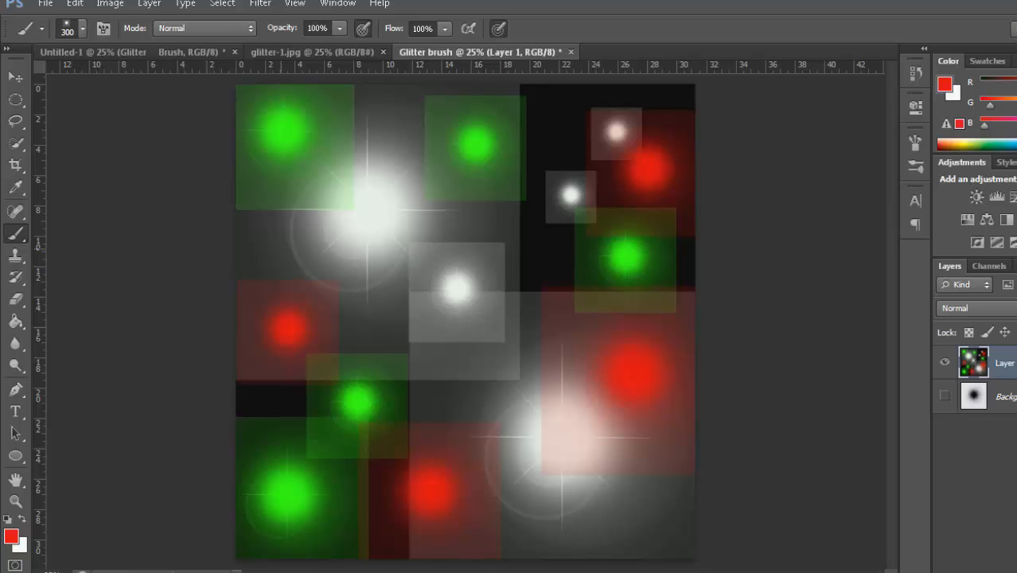
Stamp four 250 px red sparkles in the canvas's upper and middle areas and two smaller ones, down to 175 px, along its lower edge.
click(280, 246)
click(399, 117)
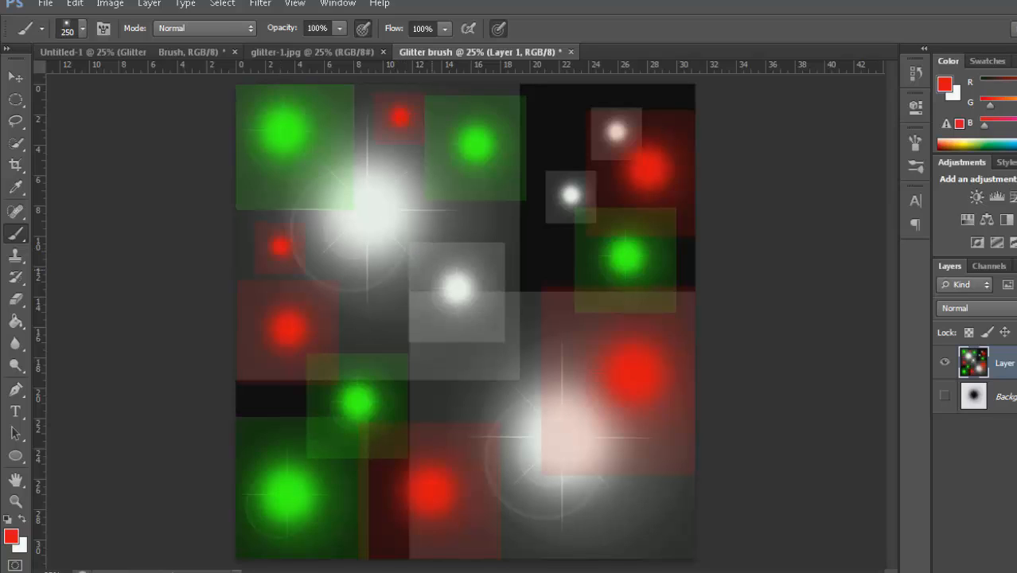
click(528, 252)
click(383, 323)
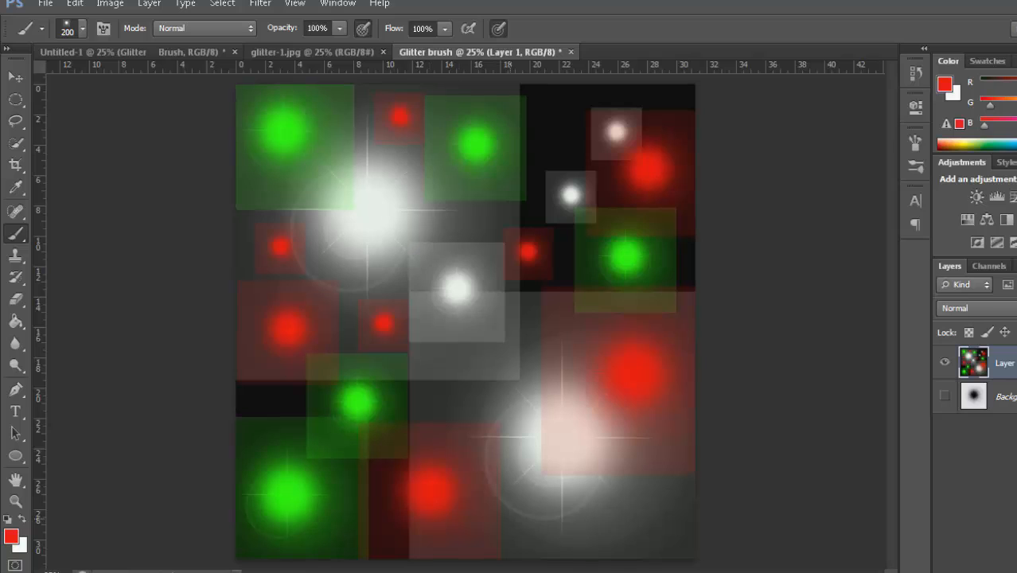
click(537, 538)
key(bracketleft)
click(647, 541)
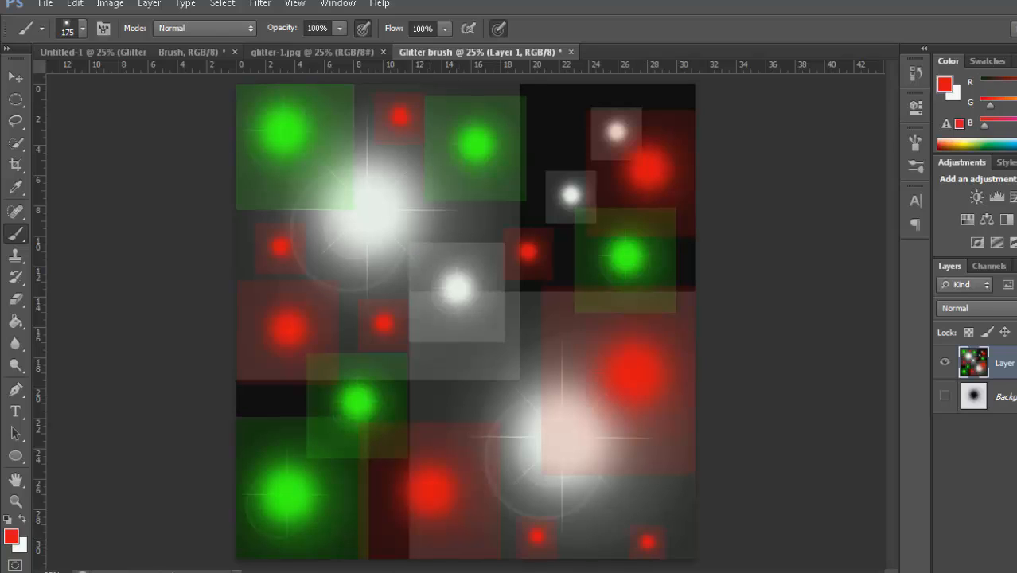
Set the foreground colour to cyan 0fc8f0 and stamp sparkles of 200, 250 and 300 px in the canvas's upper-right half.
click(11, 536)
click(606, 259)
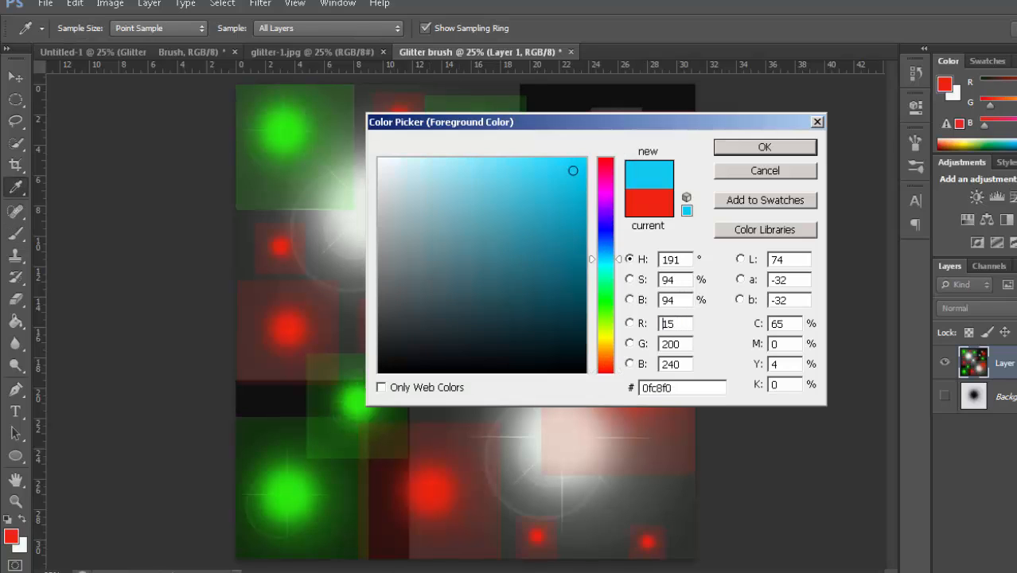
click(764, 146)
click(560, 130)
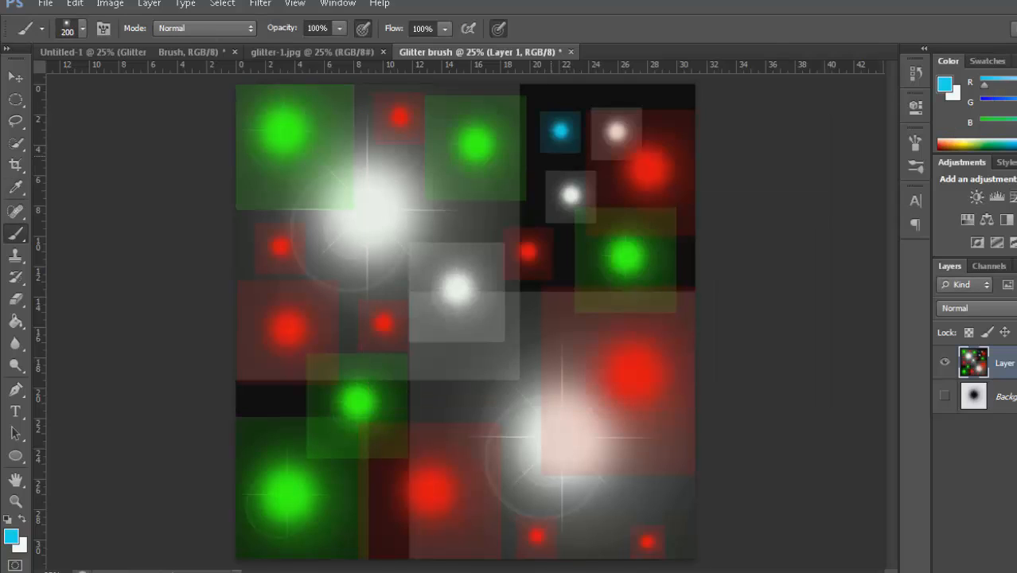
click(533, 186)
key(bracketright)
click(564, 303)
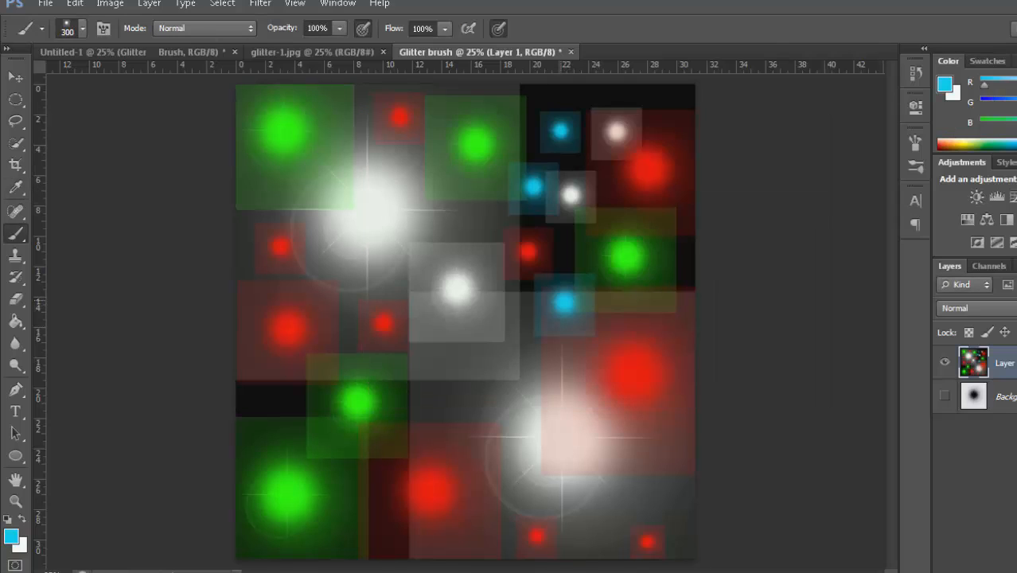
Stamp three 400 px cyan sparkles at the canvas's left and upper edges, and three 600 px ones around its centre.
key(bracketright)
click(278, 391)
click(670, 107)
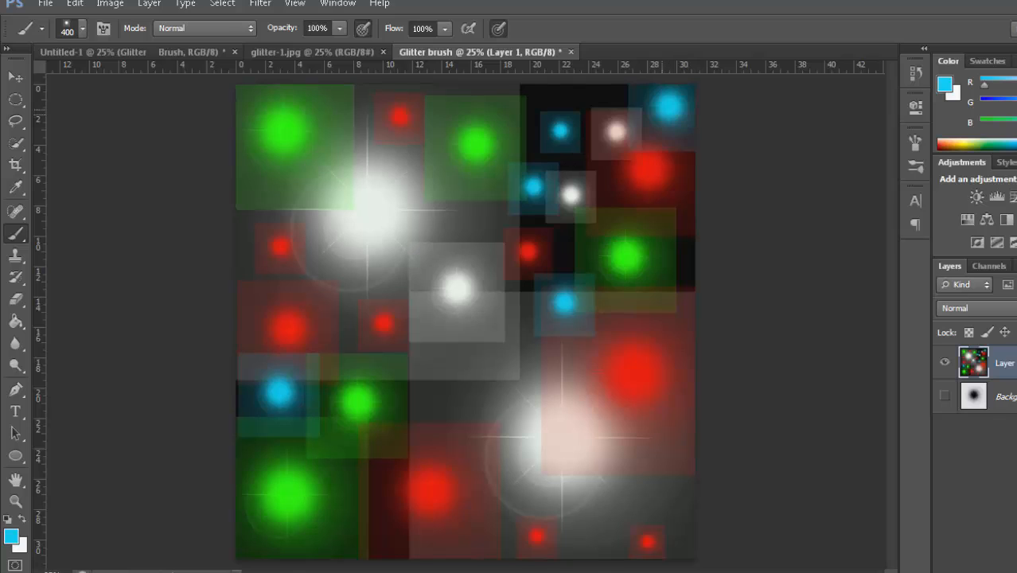
click(522, 106)
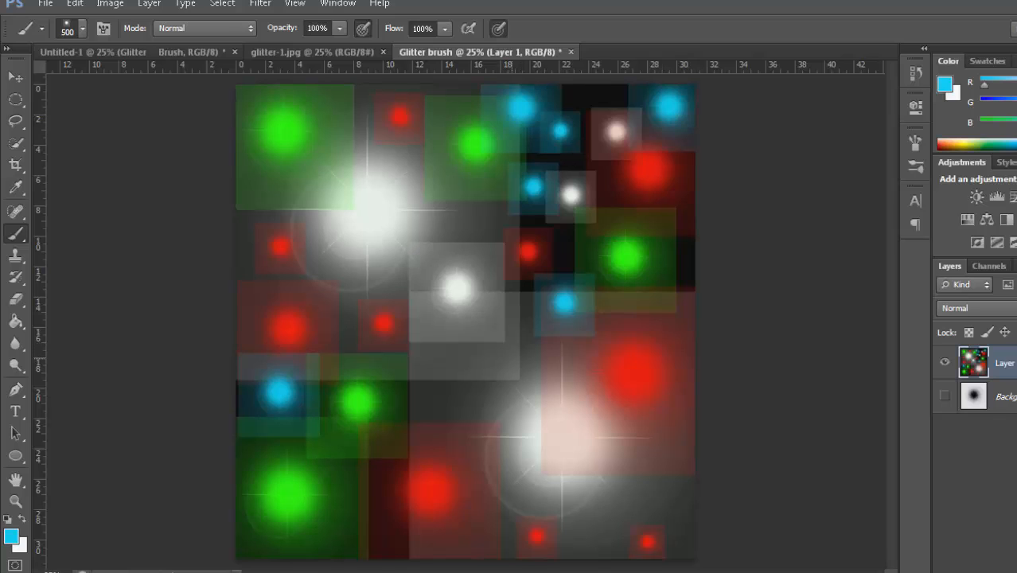
click(511, 355)
click(565, 236)
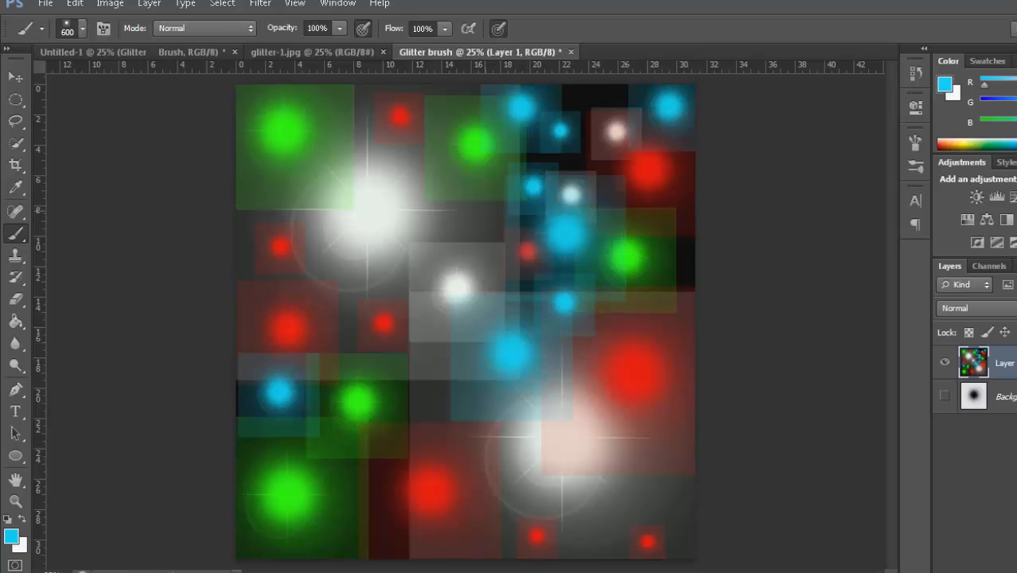
click(462, 203)
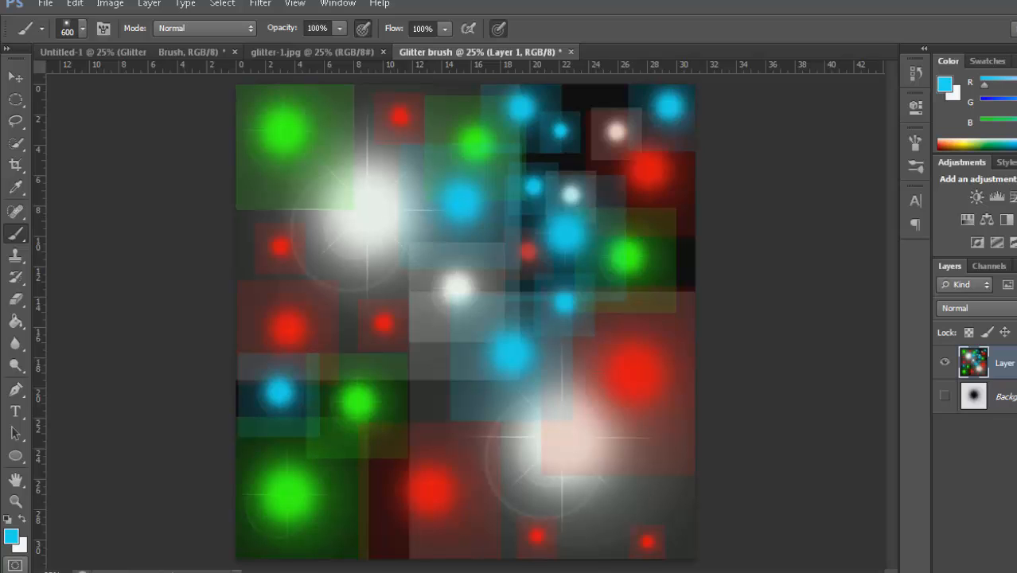
Set the foreground colour to magenta and stamp two large sparkles at upper right and middle left, plus two tiny ones near the centre.
click(11, 536)
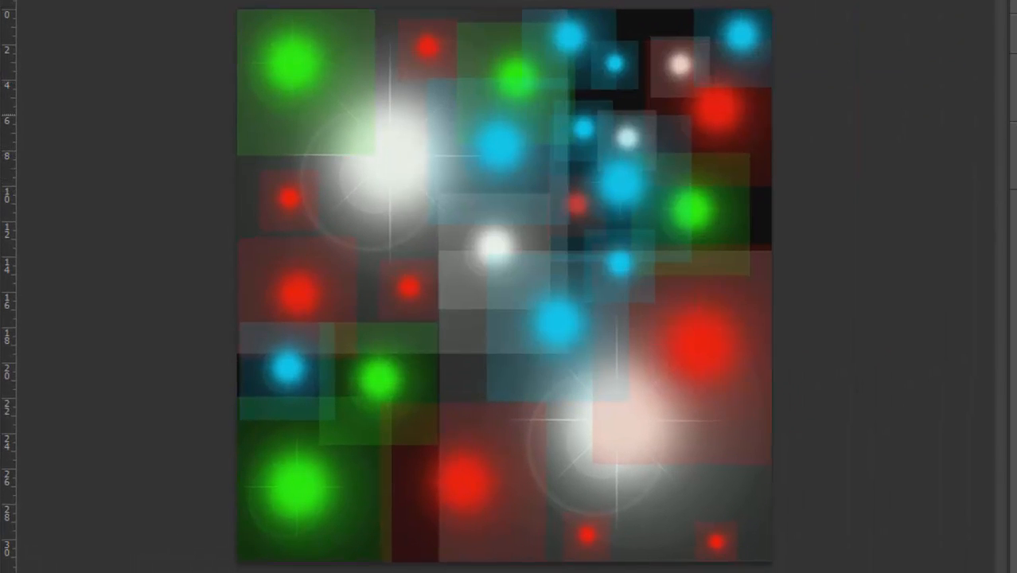
click(613, 104)
click(367, 310)
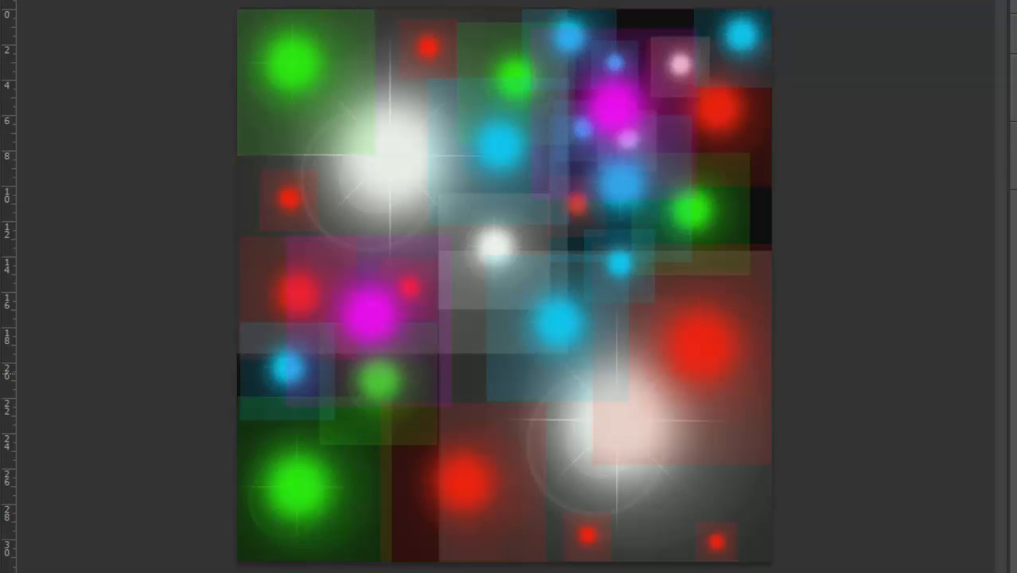
click(473, 372)
click(470, 323)
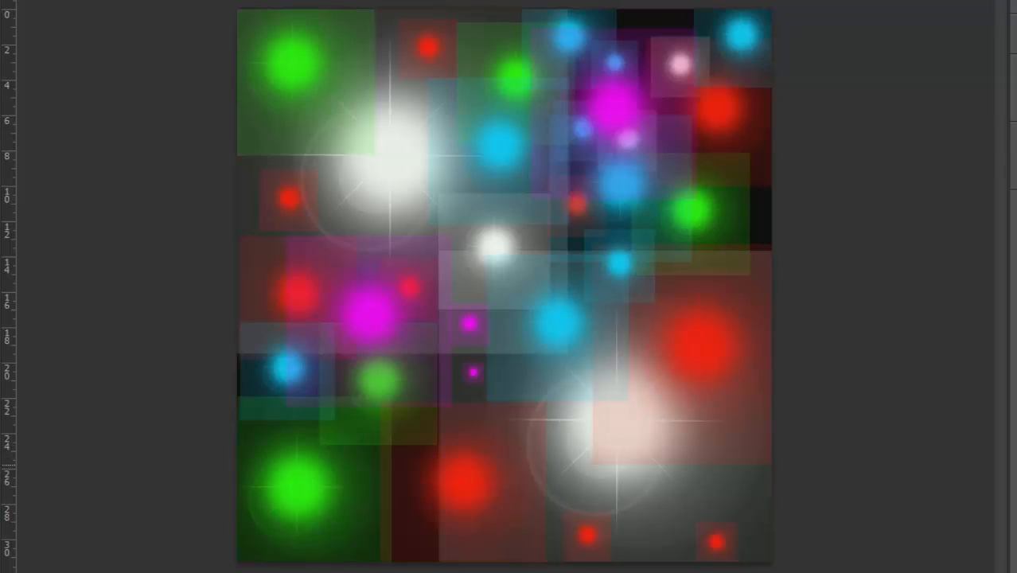
Stamp five medium magenta sparkles: two at the canvas's left edge, two in its lower part and one at its right edge.
click(695, 459)
click(259, 165)
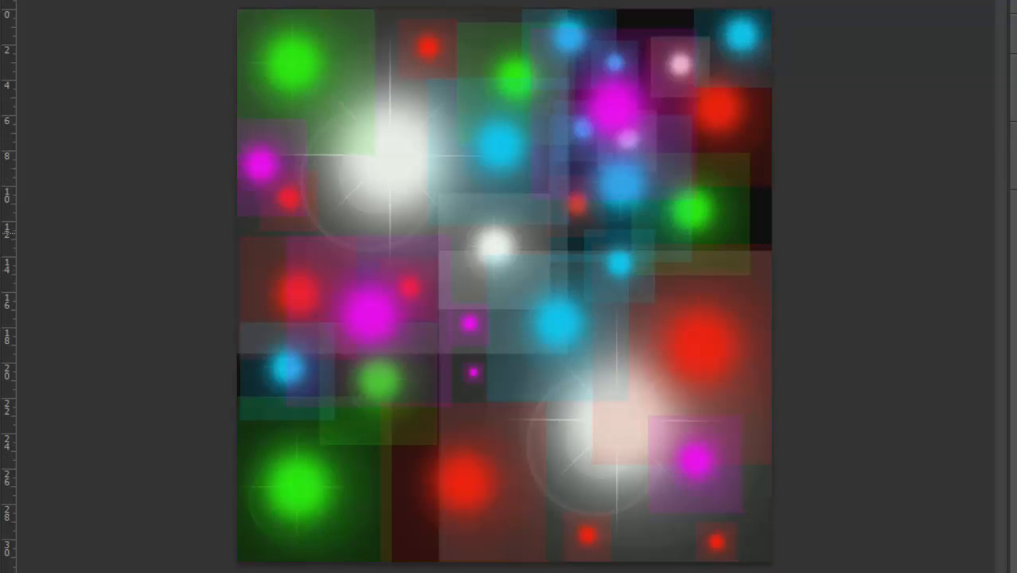
click(261, 225)
click(403, 513)
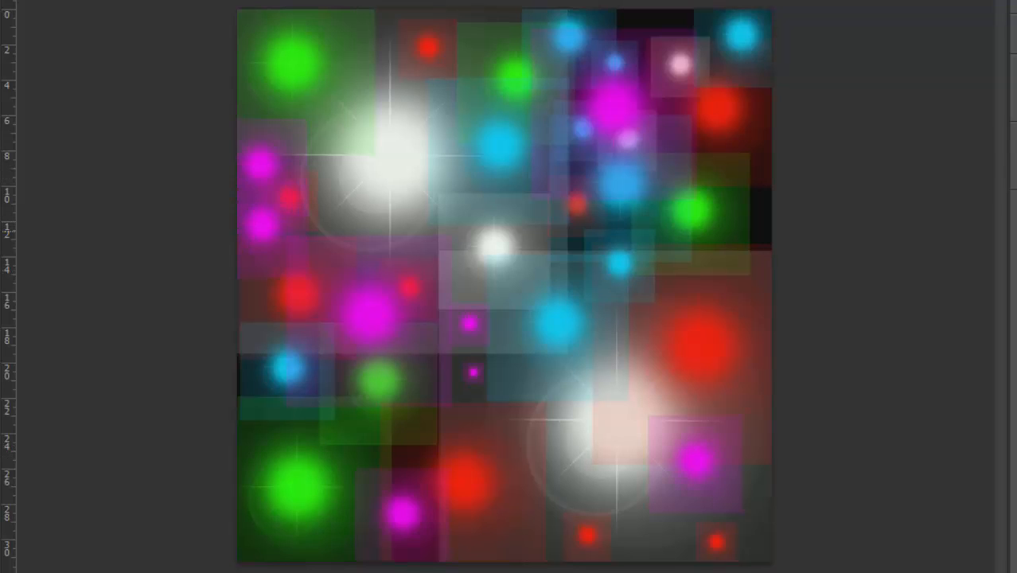
click(748, 227)
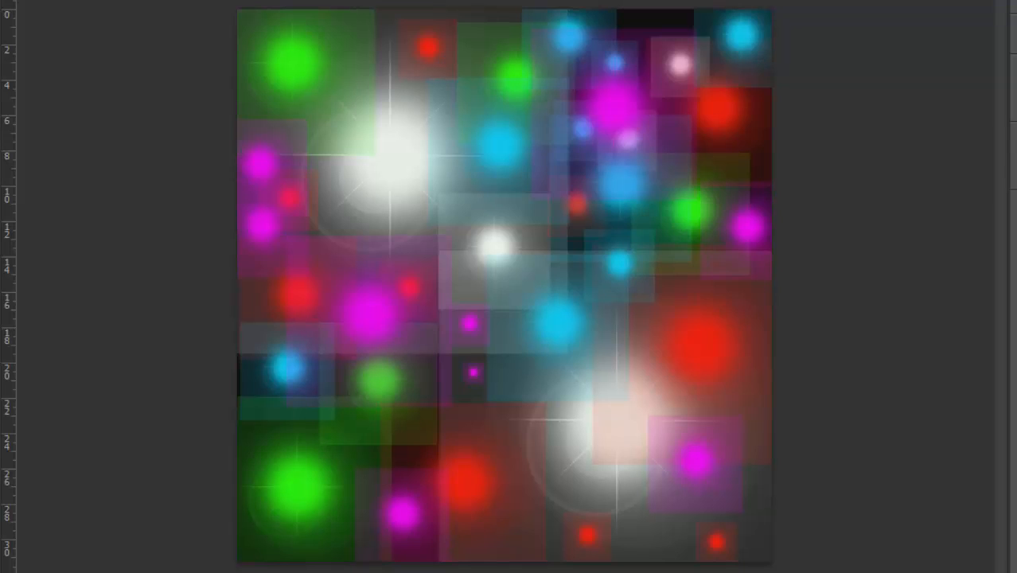
Switch the foreground colour to white and stamp six medium sparkles in the canvas's upper, right and lower-left areas.
click(420, 387)
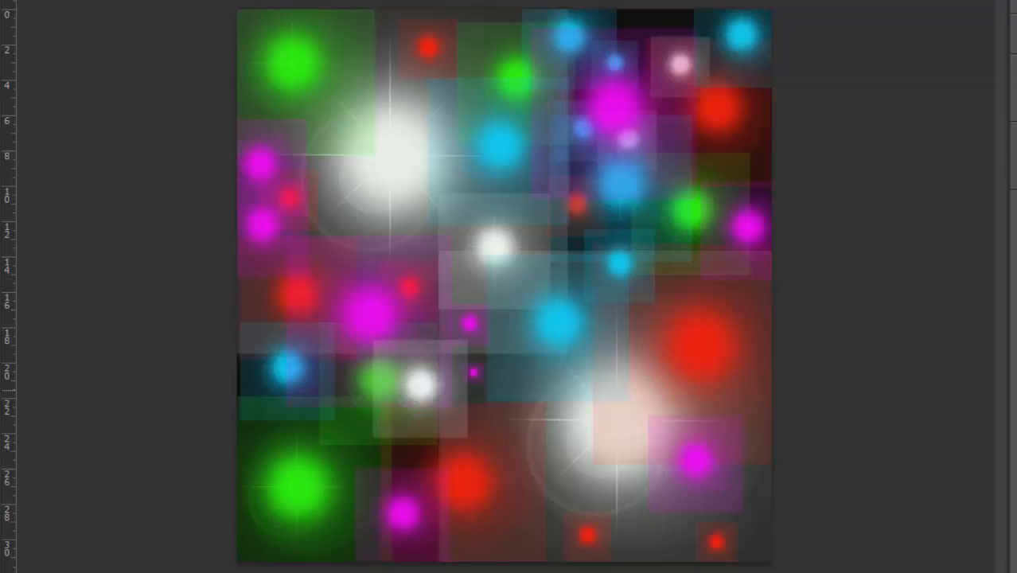
click(451, 75)
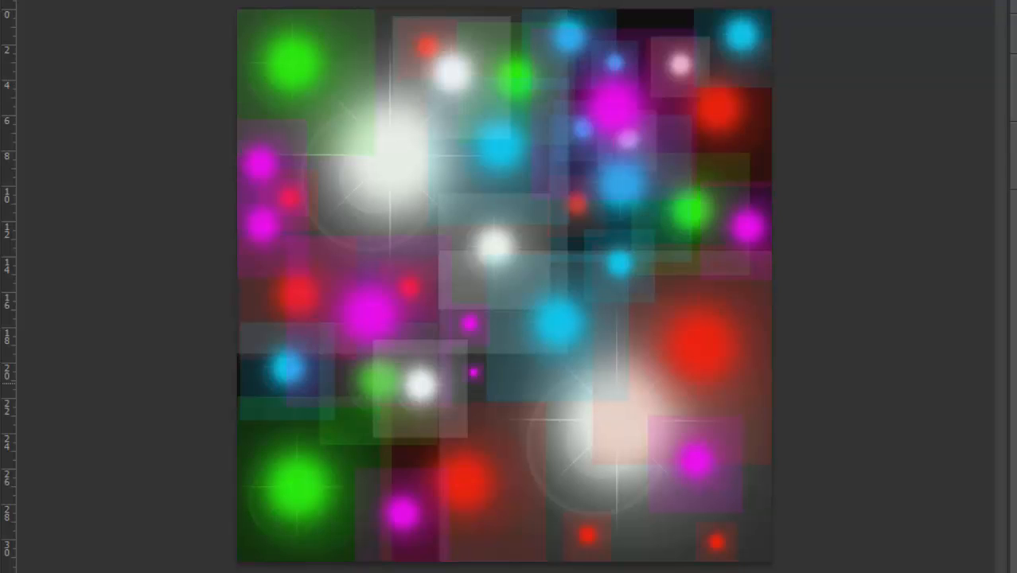
click(645, 324)
click(417, 462)
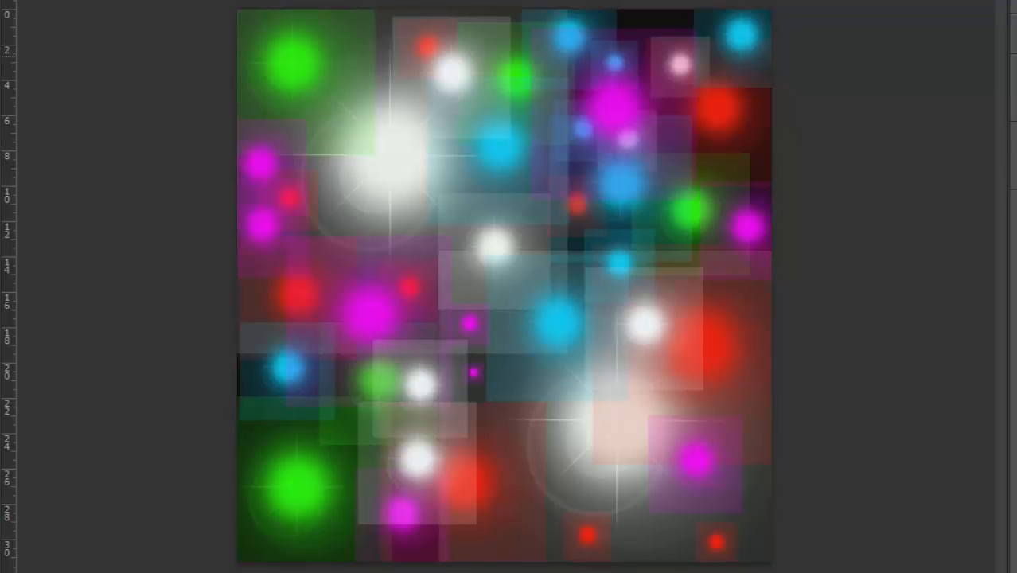
click(634, 45)
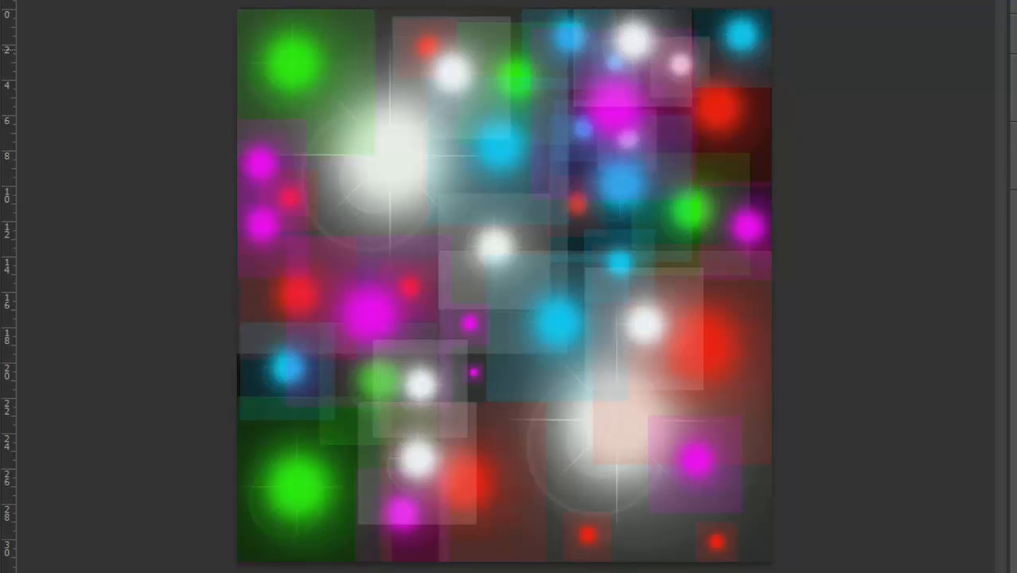
click(714, 282)
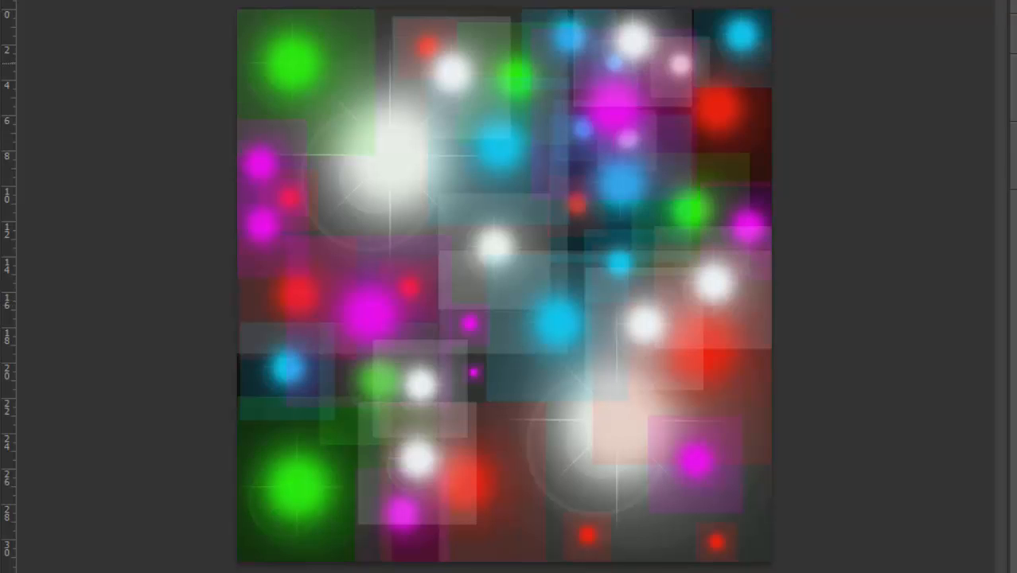
Stamp five more white sparkles at the canvas's upper left, centre, upper right and lower middle.
click(371, 58)
click(477, 388)
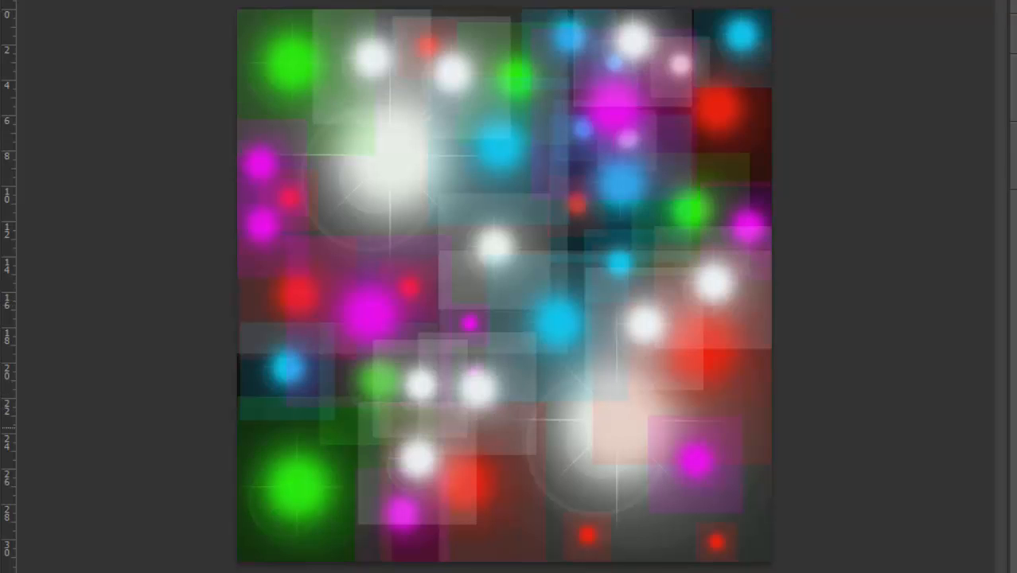
click(562, 241)
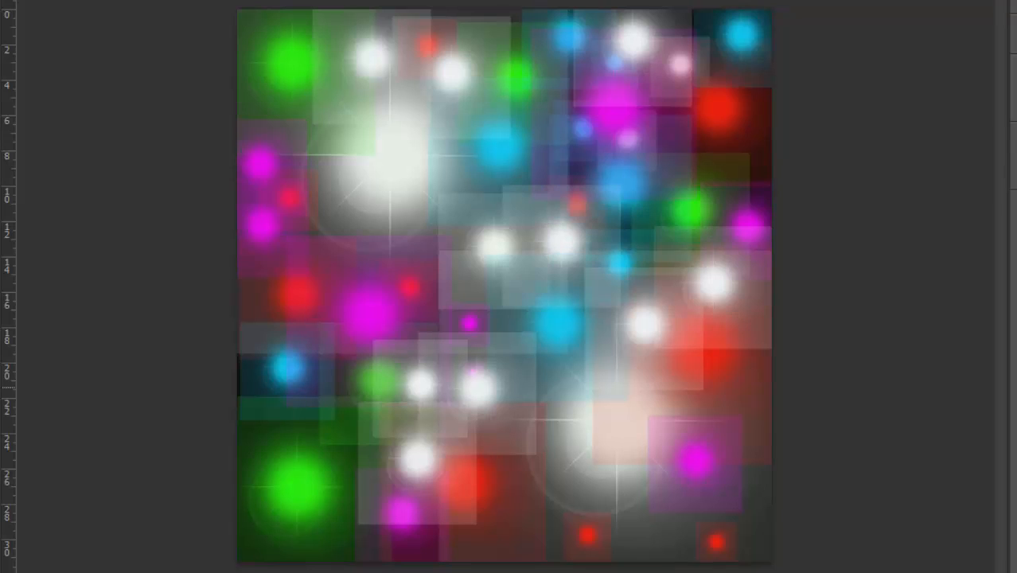
click(730, 160)
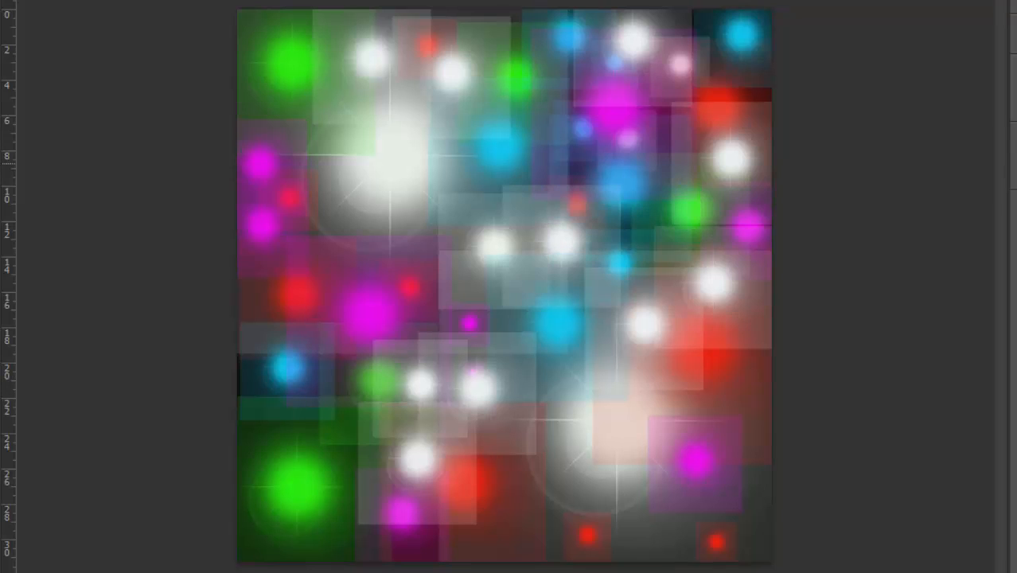
click(550, 489)
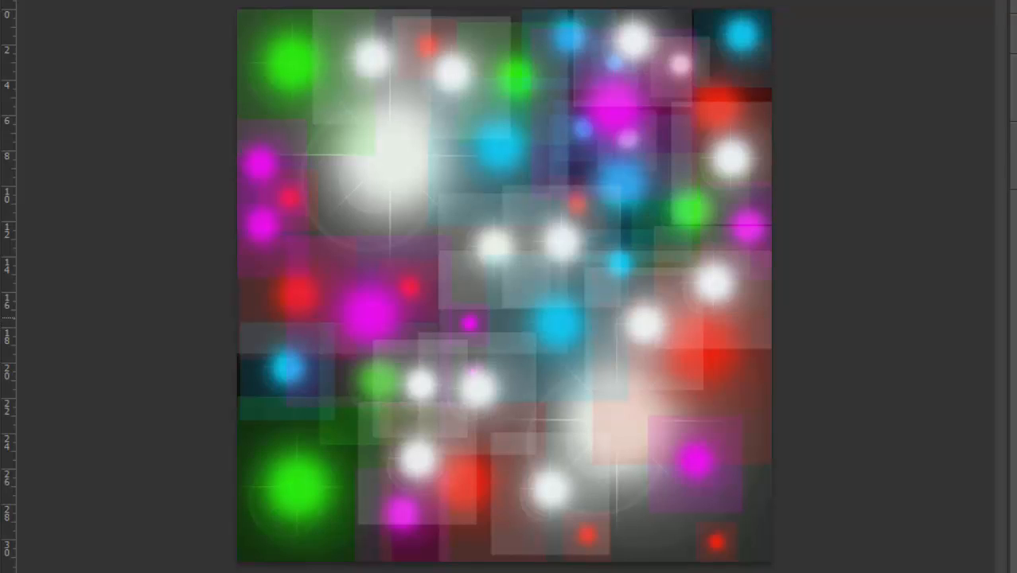
Add two white sparkles along the canvas's left edge and three more in the gaps around its middle.
click(265, 314)
click(265, 404)
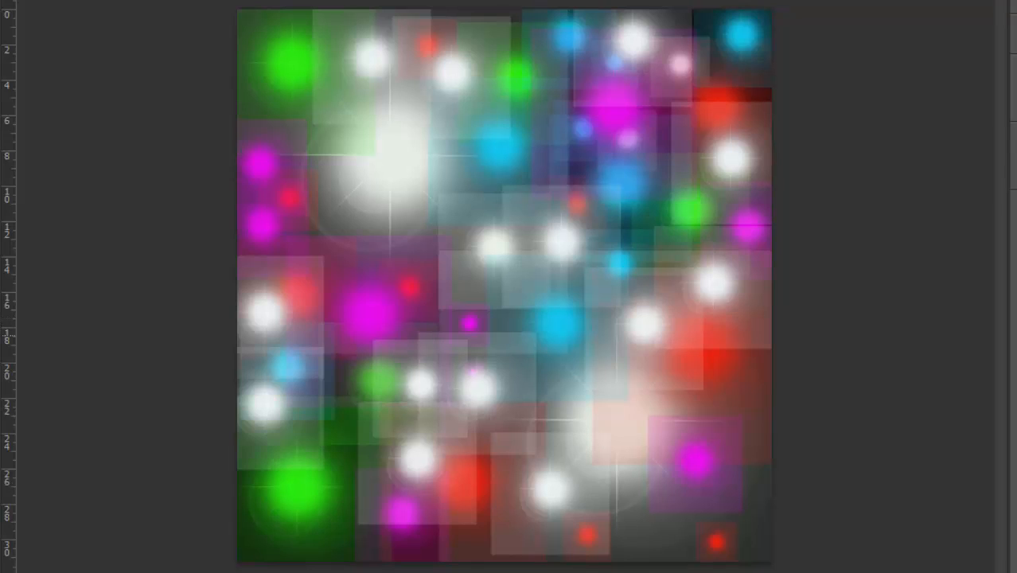
click(396, 263)
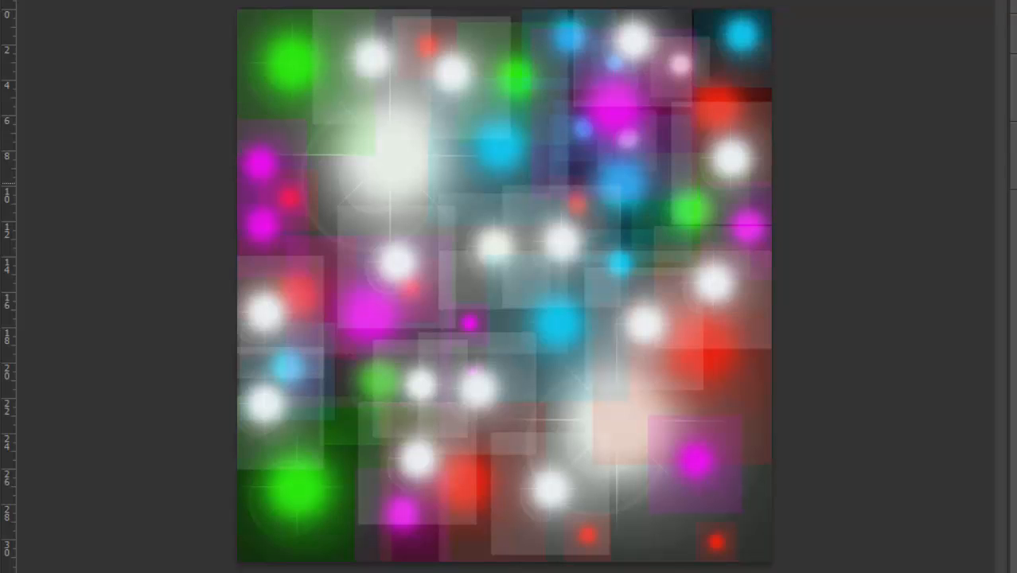
click(553, 182)
click(502, 459)
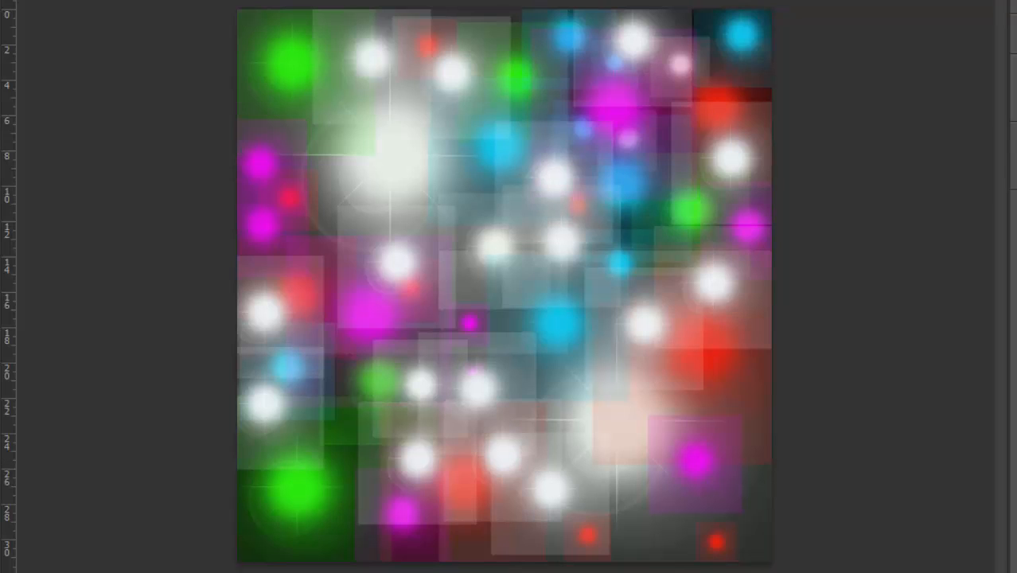